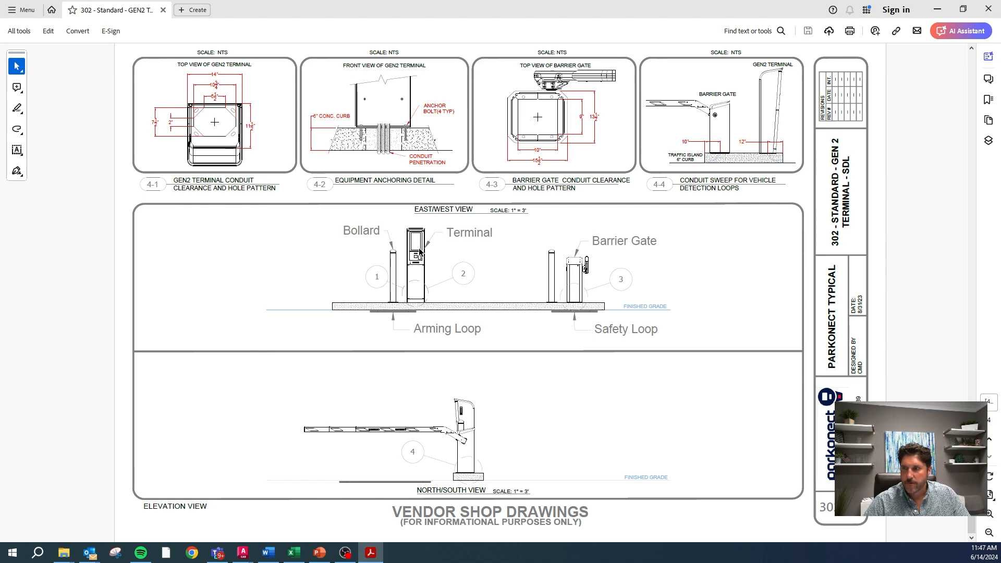
Examine the terminal in the PDF's East/West elevation up close, including its card-reader panel.
ctrl+scroll(410, 240, up, 10)
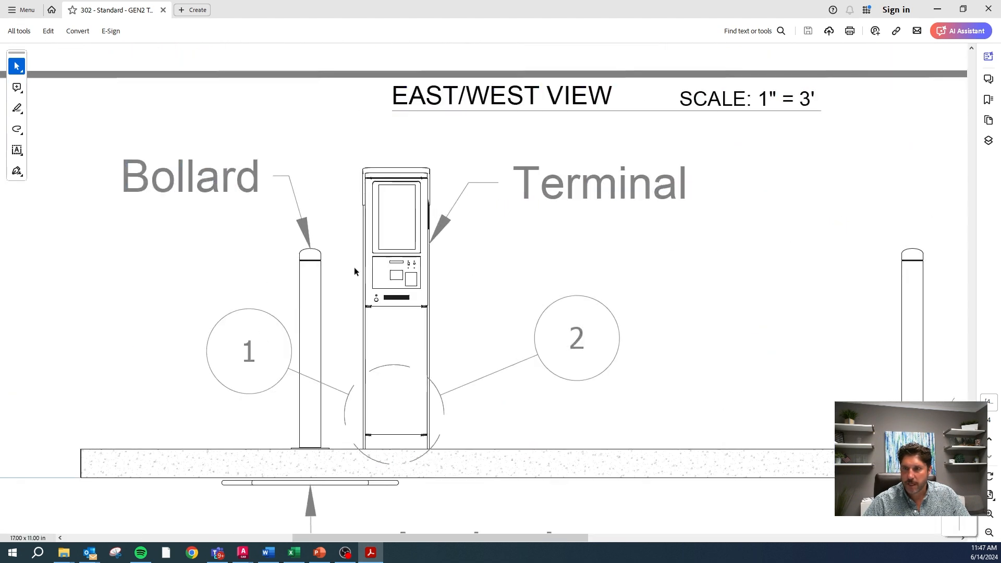
ctrl+scroll(479, 330, up, 8)
ctrl+scroll(369, 259, down, 8)
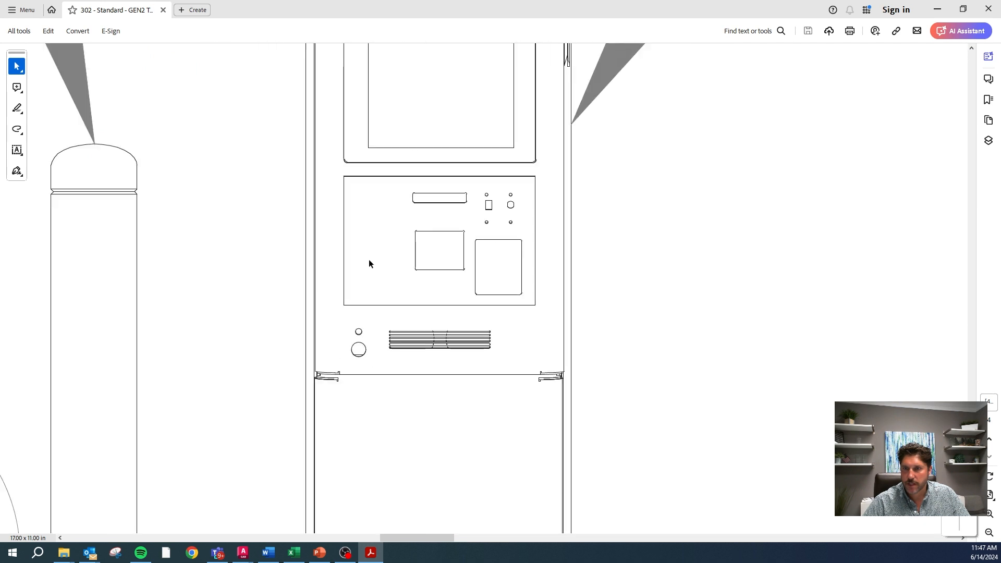
ctrl+scroll(387, 157, up, 5)
ctrl+scroll(276, 178, up, 3)
ctrl+scroll(277, 203, down, 8)
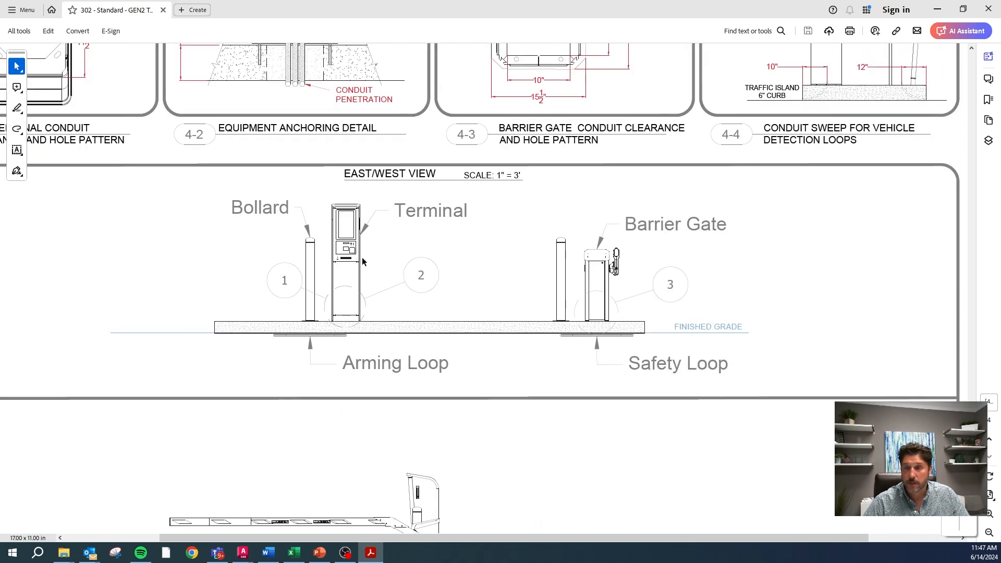
ctrl+scroll(363, 262, down, 2)
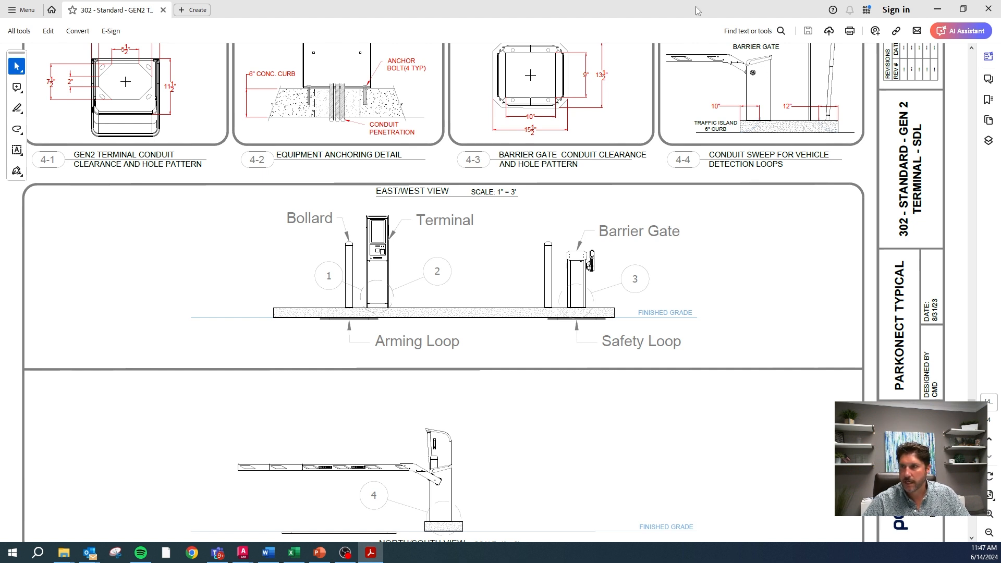
Switch to Civil 3D and import page 4 of "302 - Standard - GEN2 TERMINAL - Single Directional Lane.pdf" into layout C709, keeping the PDF layers.
click(989, 9)
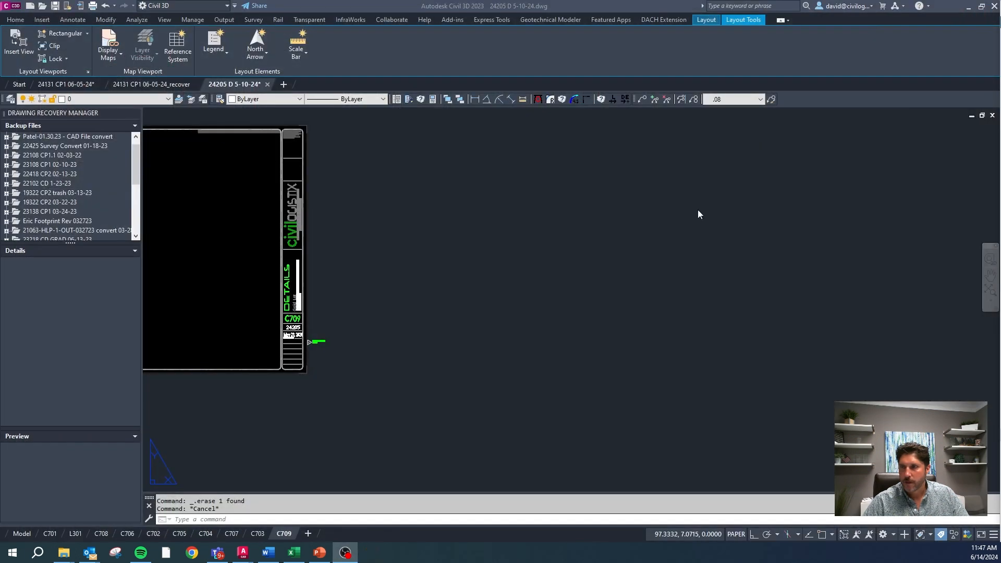
text(import)
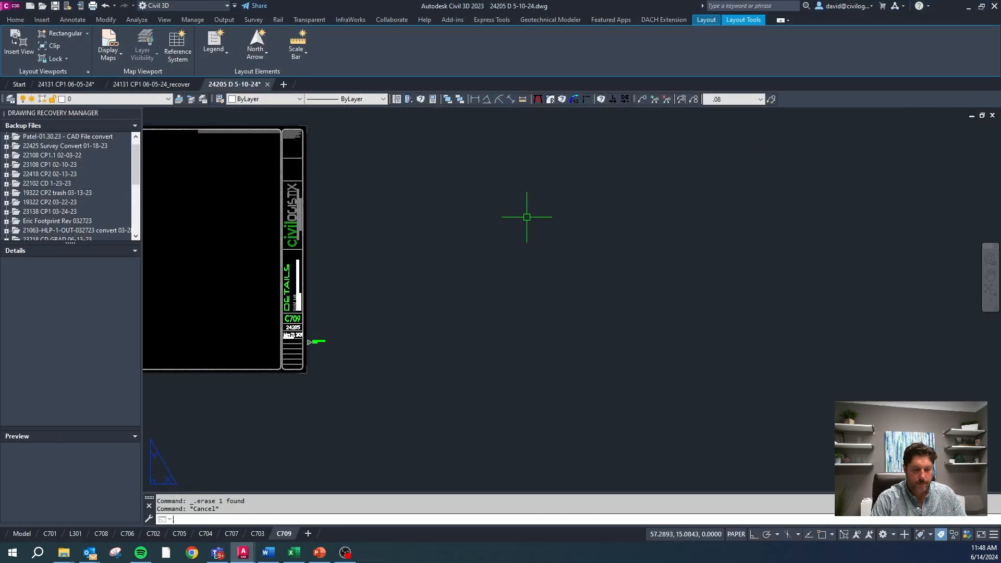
key(Return)
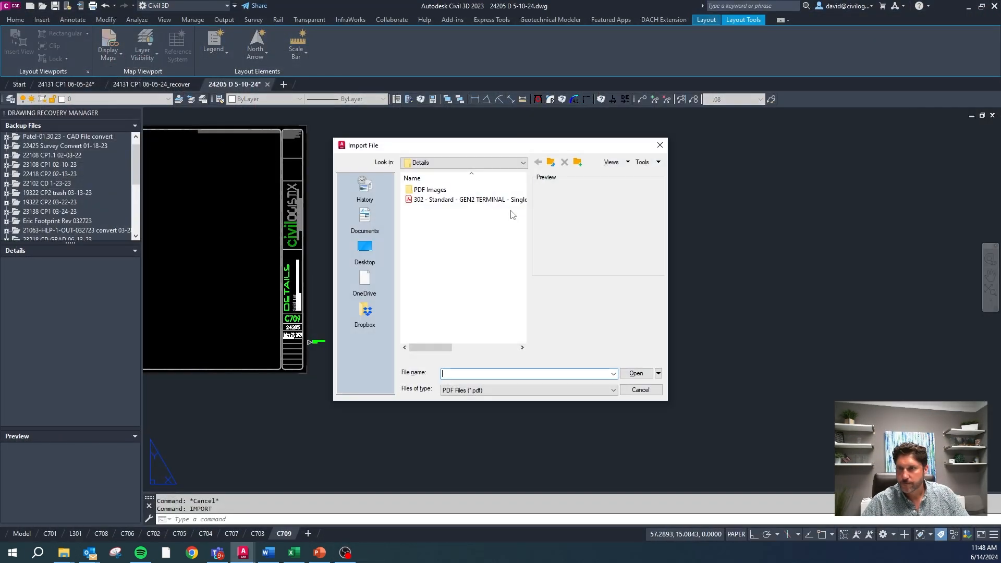
click(470, 200)
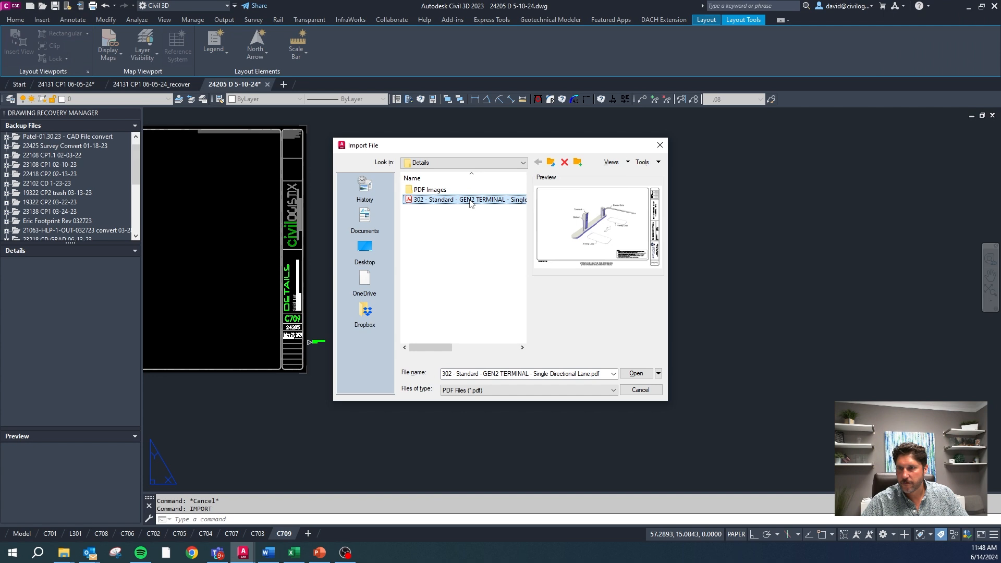
click(636, 373)
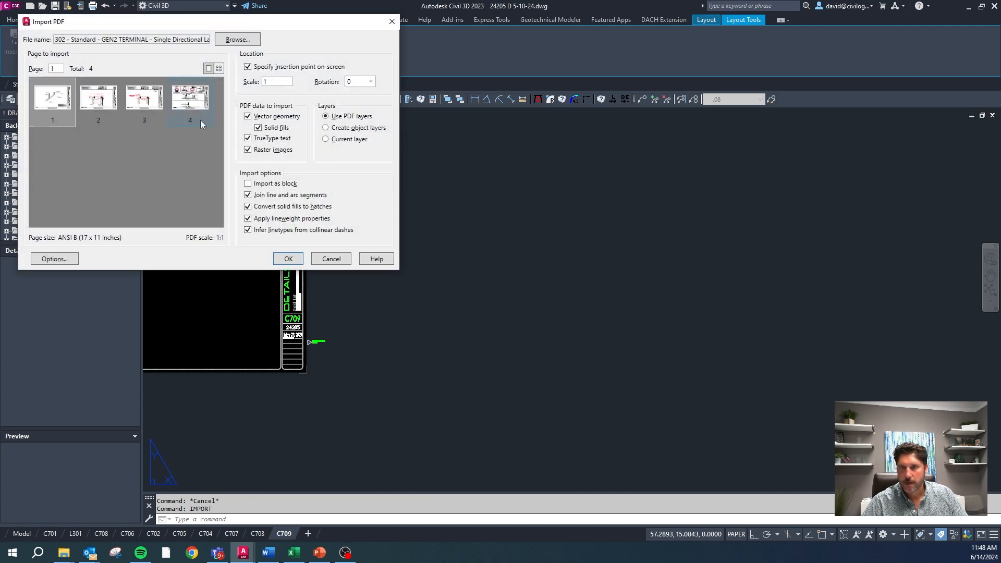
click(201, 105)
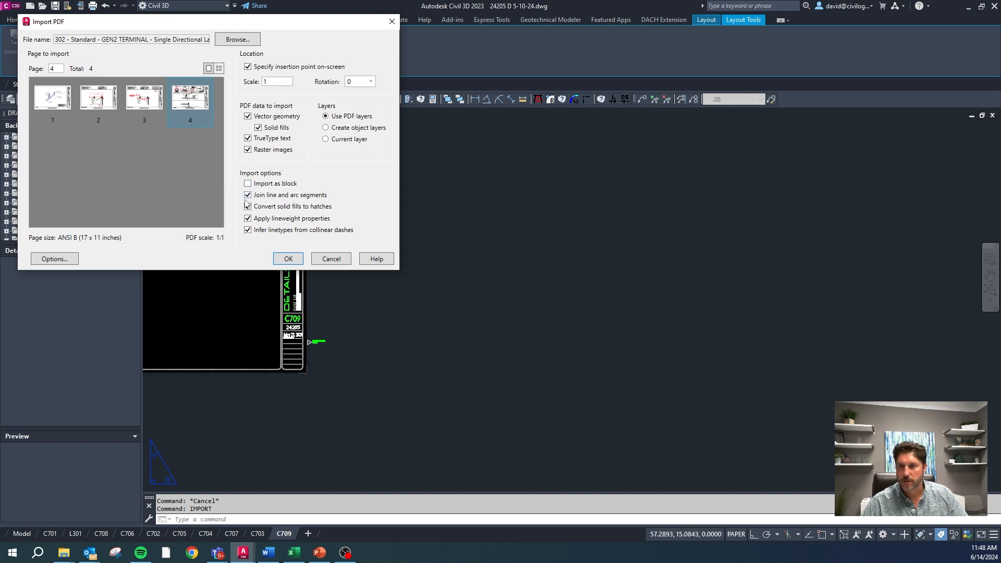
click(288, 259)
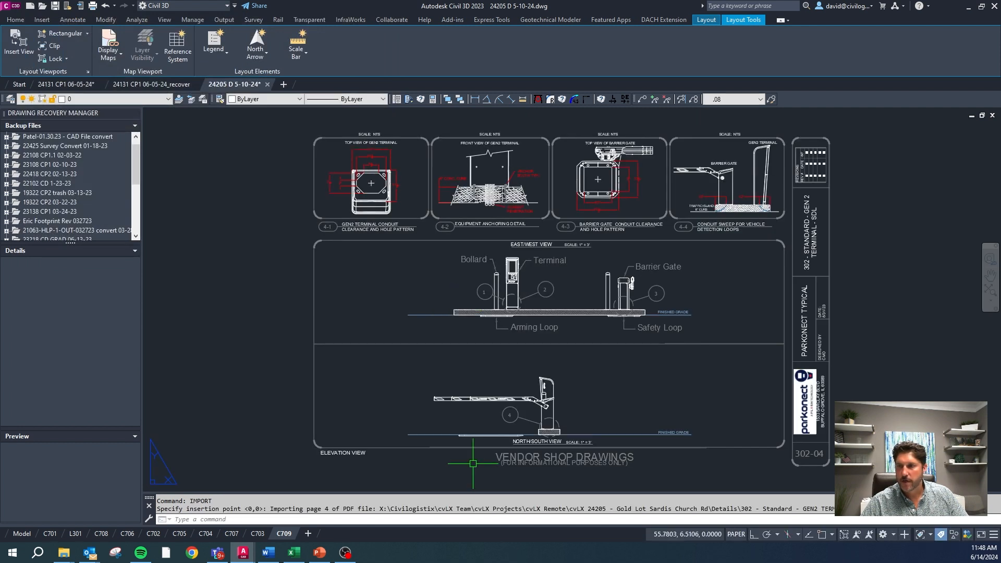
Inspect the imported terminal's linework up close, checking a corner arc on its front panel as a separate object.
scroll(514, 281, up, 8)
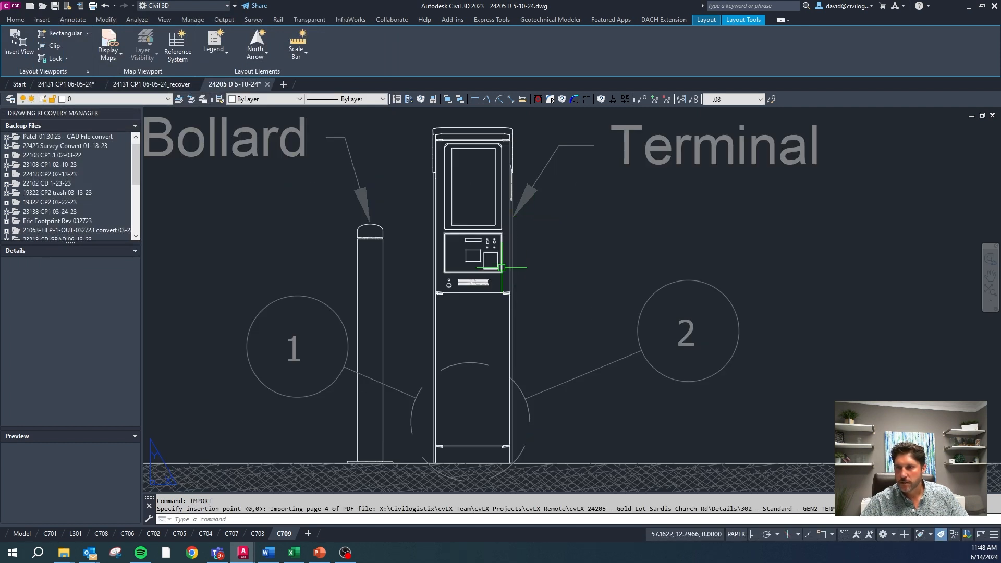
click(487, 249)
key(Escape)
key(Escape)
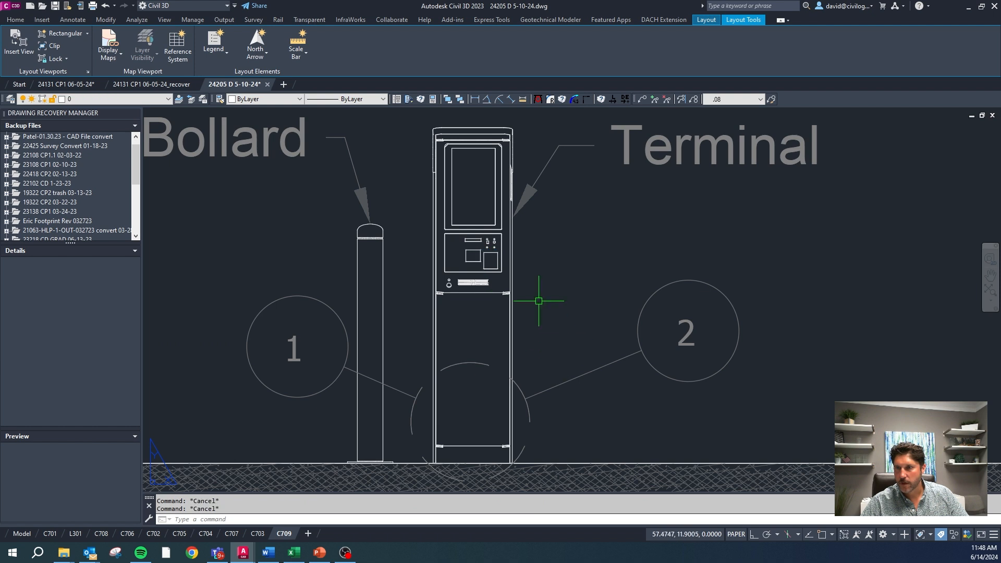
scroll(472, 305, up, 5)
scroll(516, 318, up, 2)
click(527, 287)
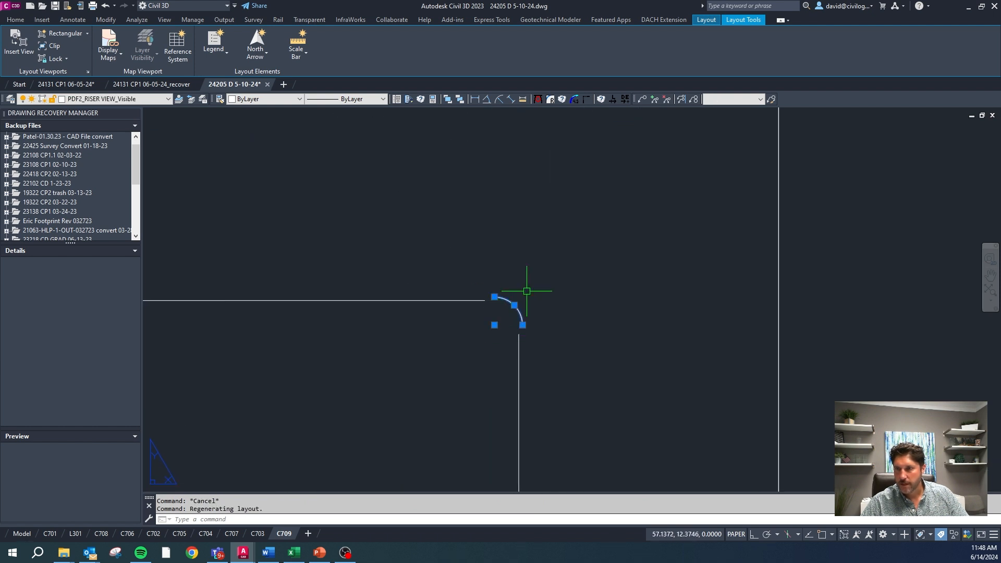
scroll(495, 276, up, 3)
key(Escape)
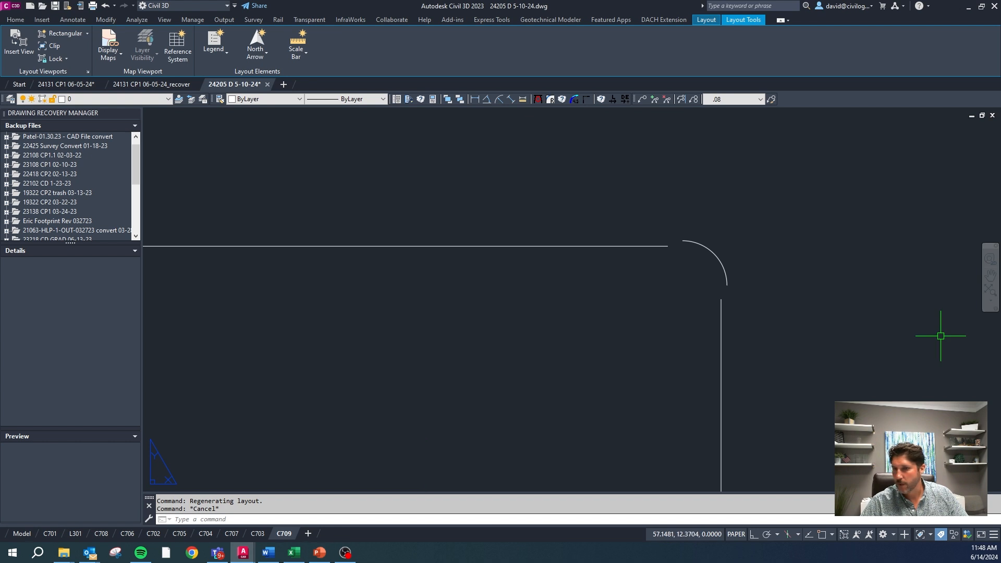
scroll(534, 214, down, 6)
scroll(545, 211, down, 5)
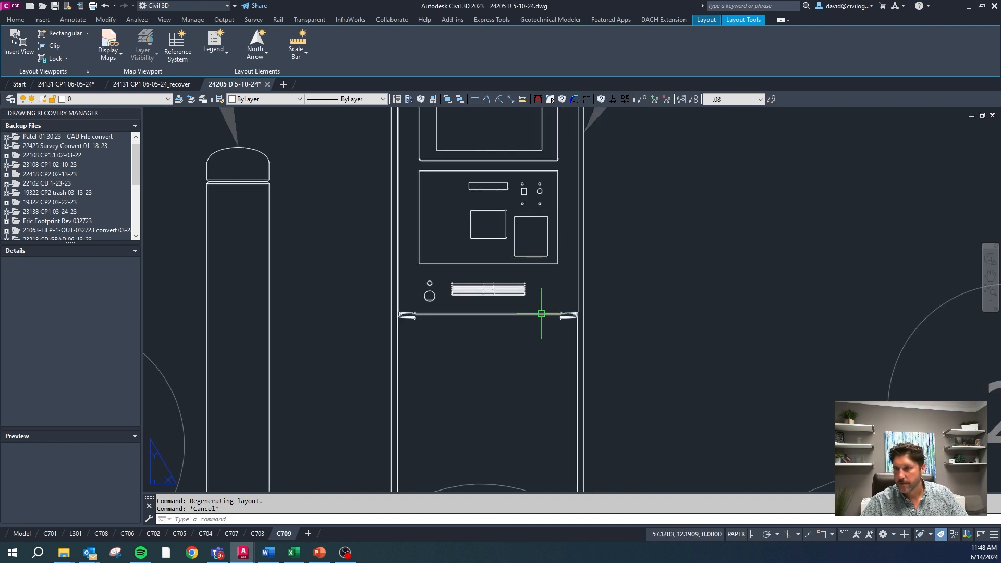
Inspect the Bollard callout's leader, arrowhead and text as individually selectable objects with their layers and colours.
click(433, 188)
scroll(429, 181, up, 4)
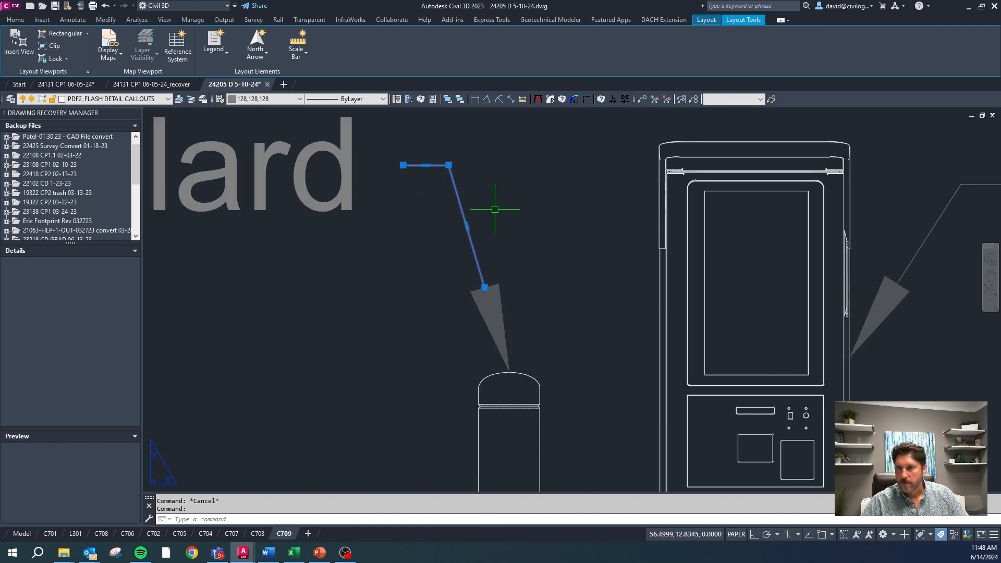
click(494, 208)
click(461, 286)
scroll(537, 262, down, 2)
key(Escape)
click(448, 223)
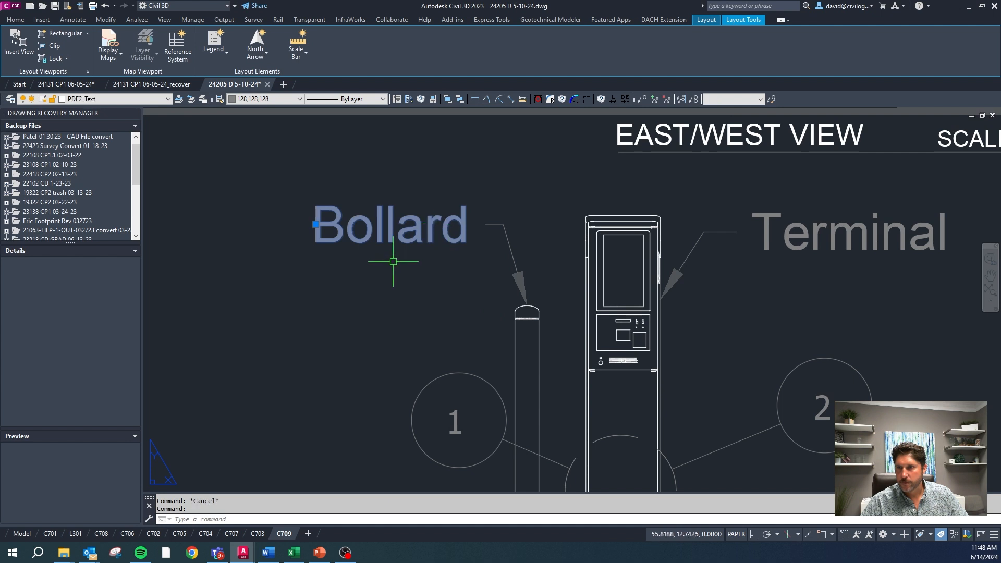
click(538, 207)
click(423, 290)
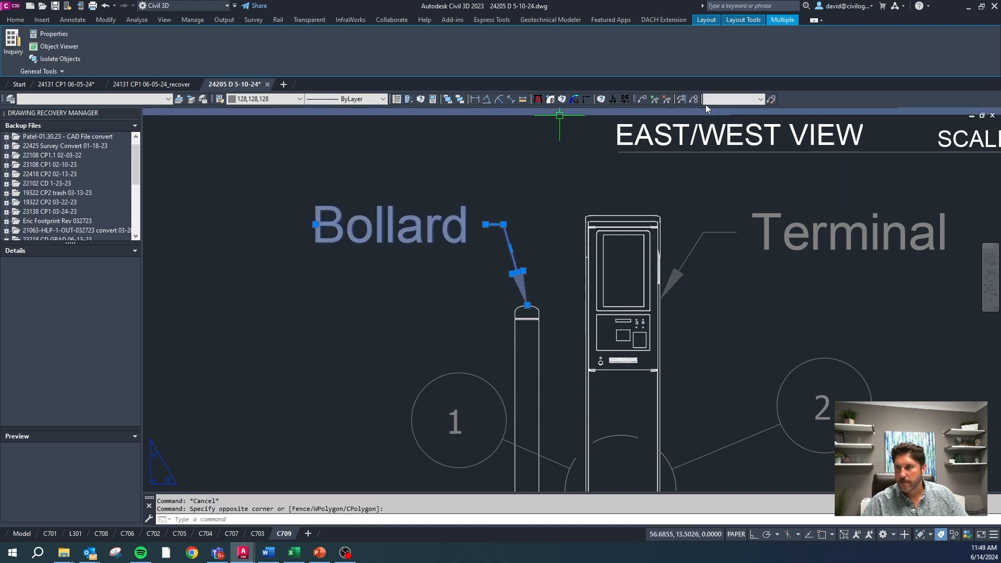
scroll(399, 202, down, 4)
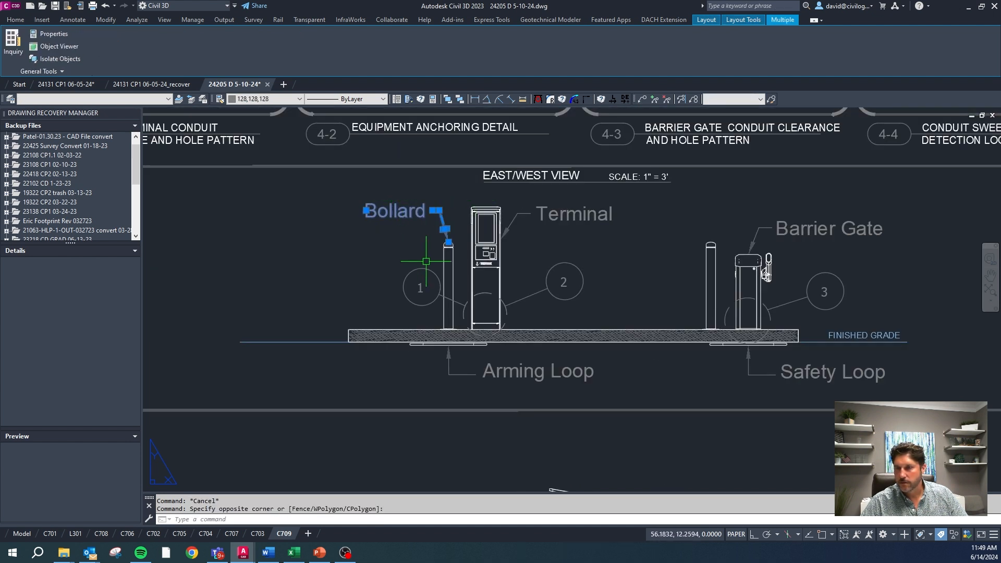
scroll(378, 200, down, 4)
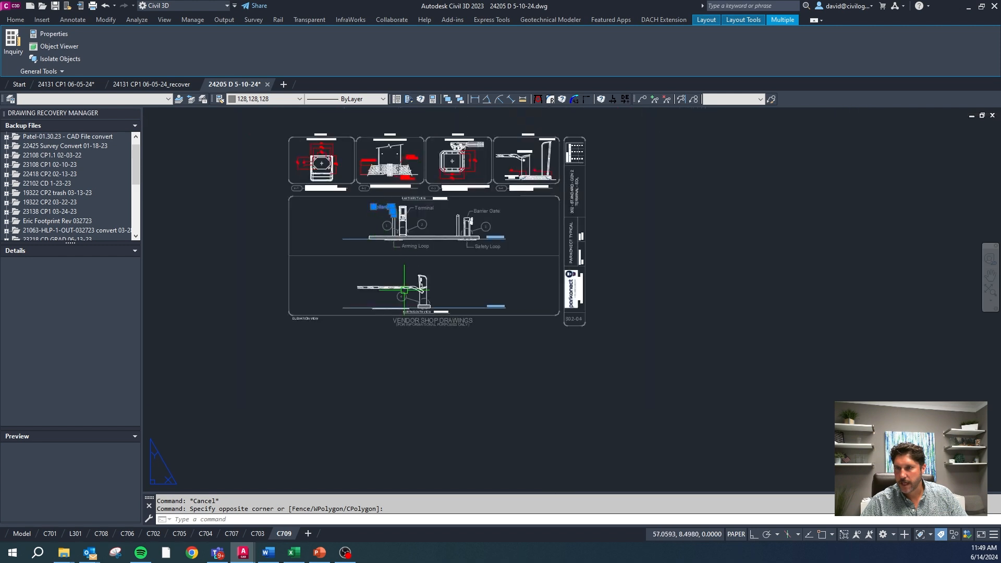
scroll(404, 299, up, 2)
key(Escape)
Erase the VENDOR SHOP DRAWINGS title, its informational-purposes note and the bottom border line above them.
scroll(474, 322, up, 3)
scroll(474, 323, down, 2)
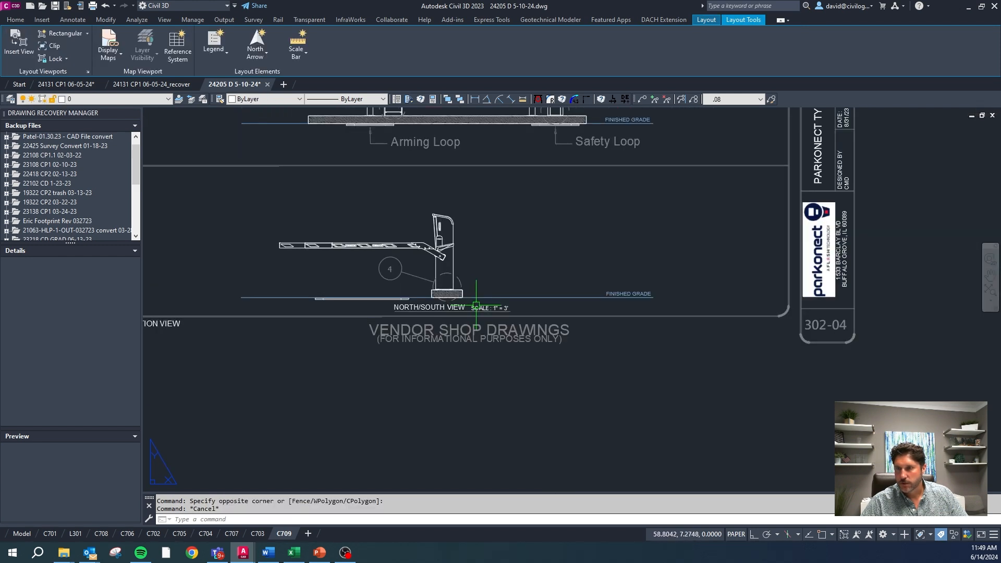
click(626, 365)
click(440, 306)
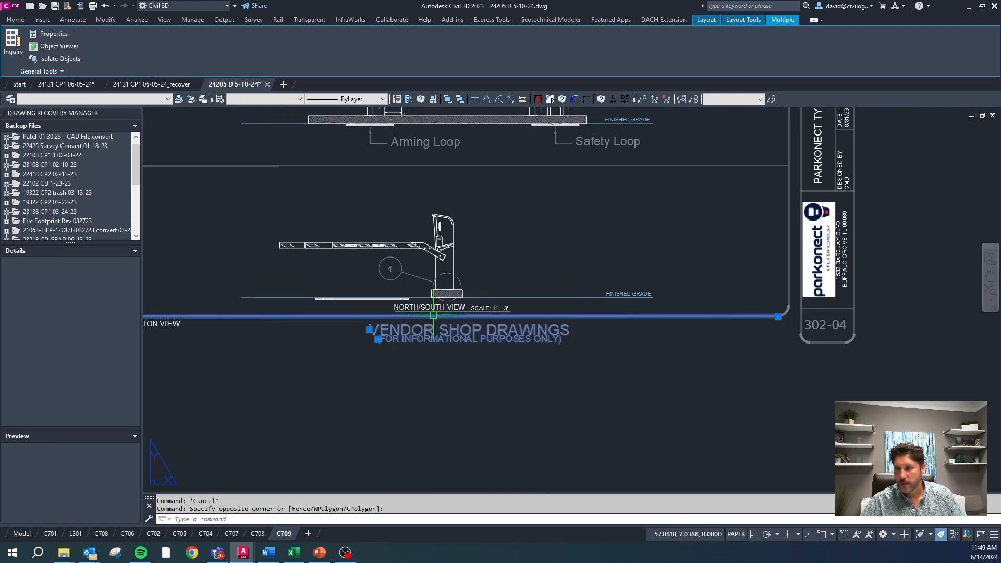
key(Delete)
Erase the lower title block with its logo image and the adjoining border lines of the elevation views.
scroll(391, 331, down, 5)
click(589, 364)
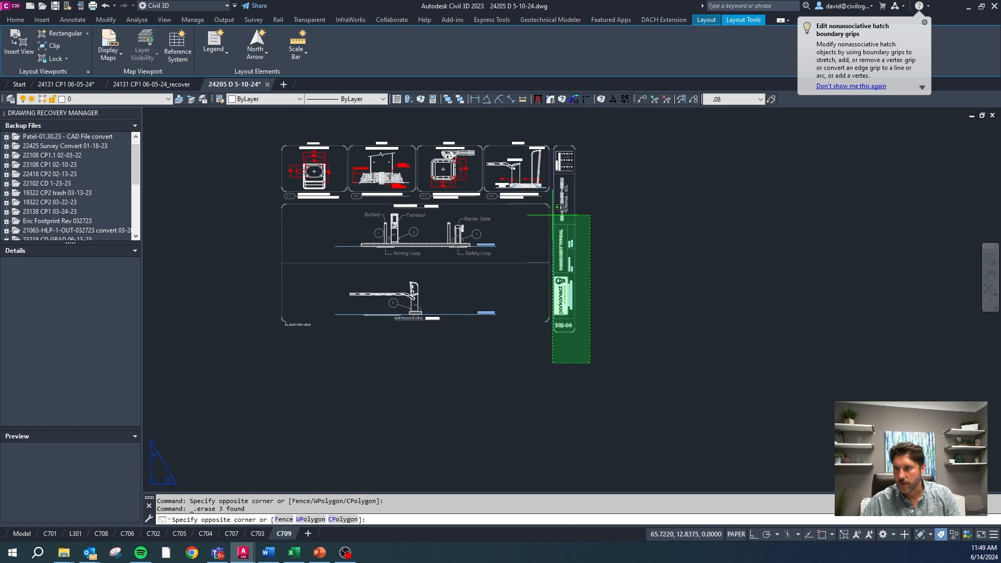
click(550, 211)
key(Delete)
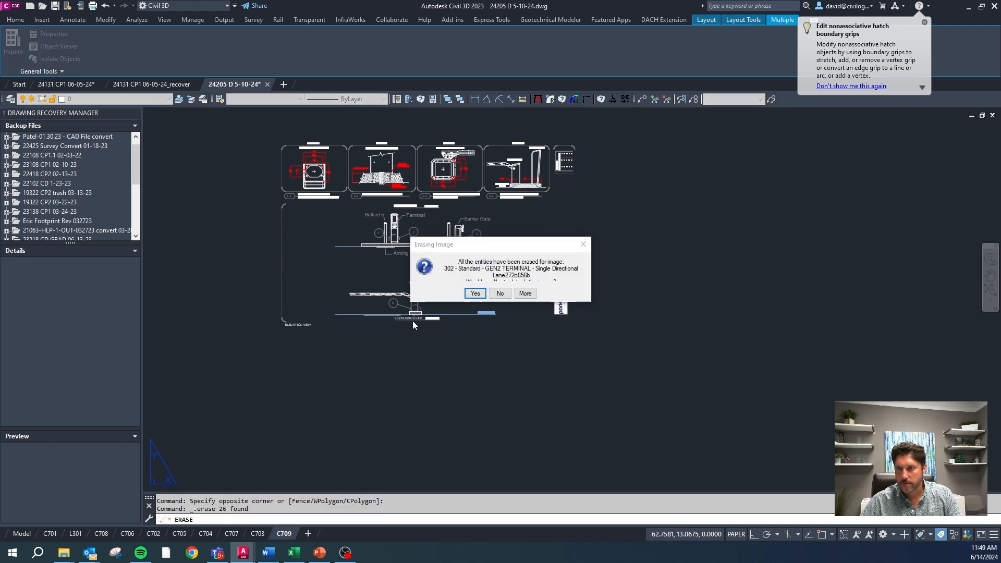
click(475, 293)
Erase the remaining left border of the elevation views together with the ELEVATION VIEW label.
click(334, 332)
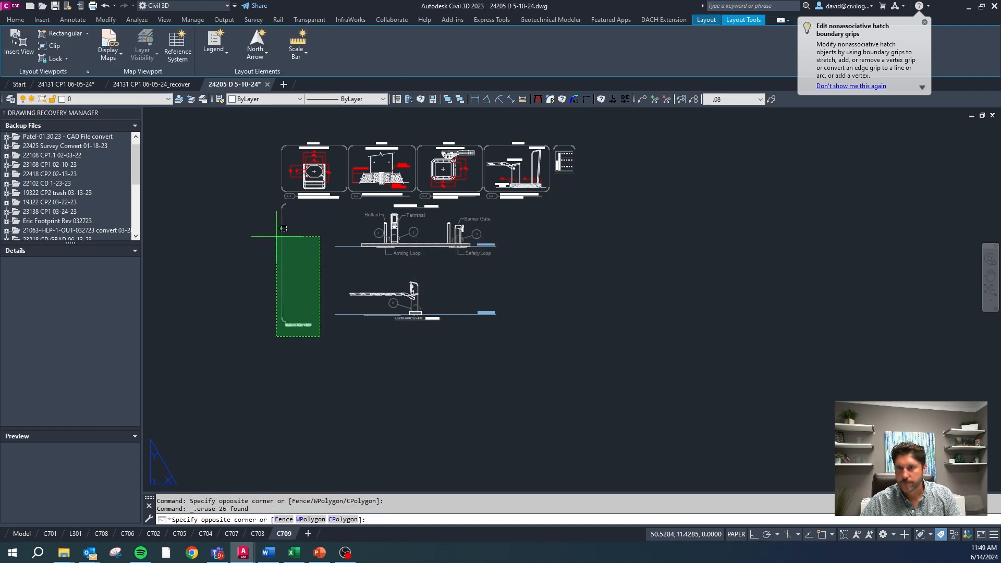
click(244, 161)
key(Delete)
Erase the revisions block and most of details 4-2, 4-3 and 4-4 above the elevations.
scroll(359, 127, up, 5)
scroll(359, 127, down, 3)
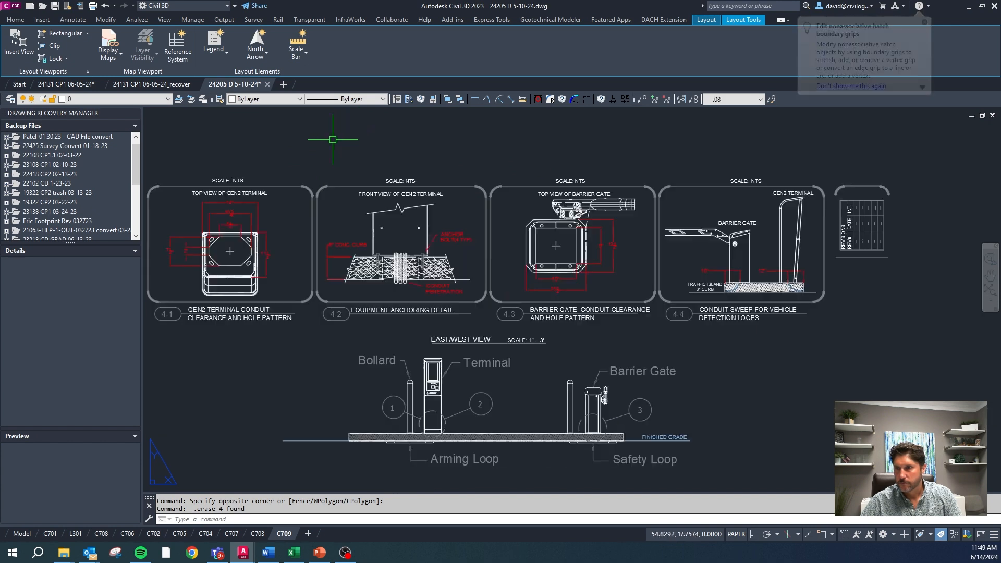
click(919, 161)
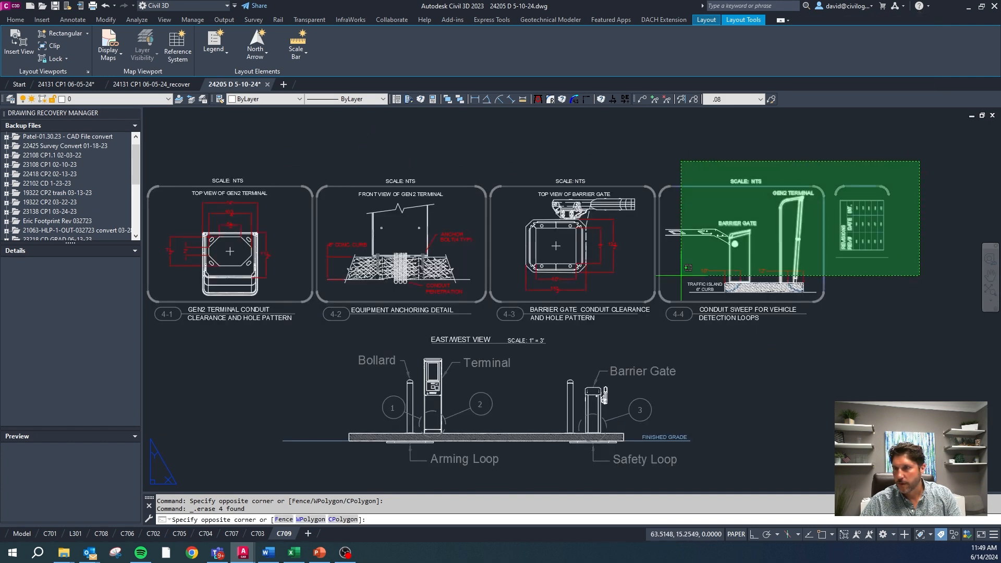
click(341, 333)
key(Delete)
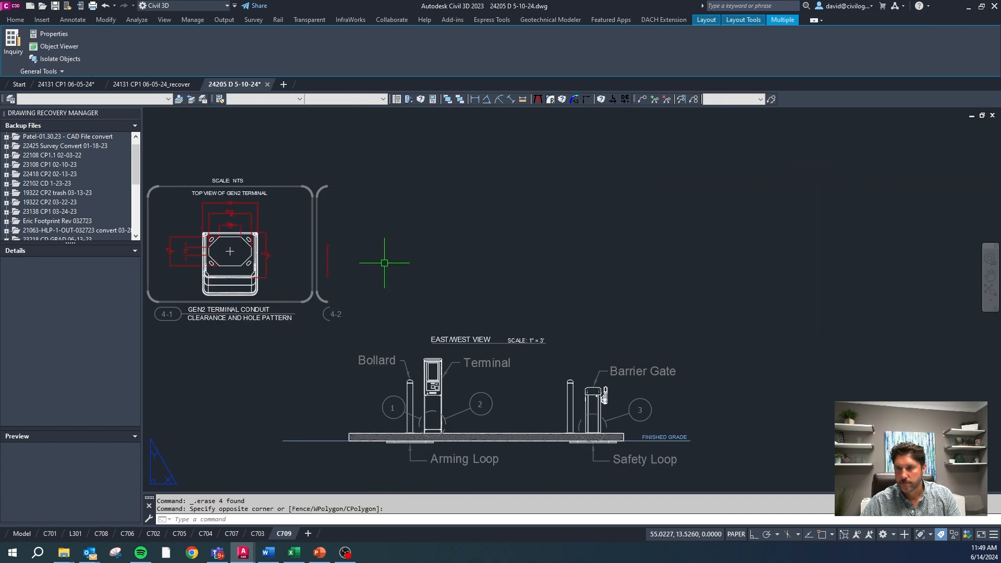
Erase detail 4-1 with its frame and caption, along with the leftover pieces of detail 4-2.
scroll(455, 142, down, 2)
scroll(456, 142, down, 2)
click(406, 151)
click(268, 234)
key(Delete)
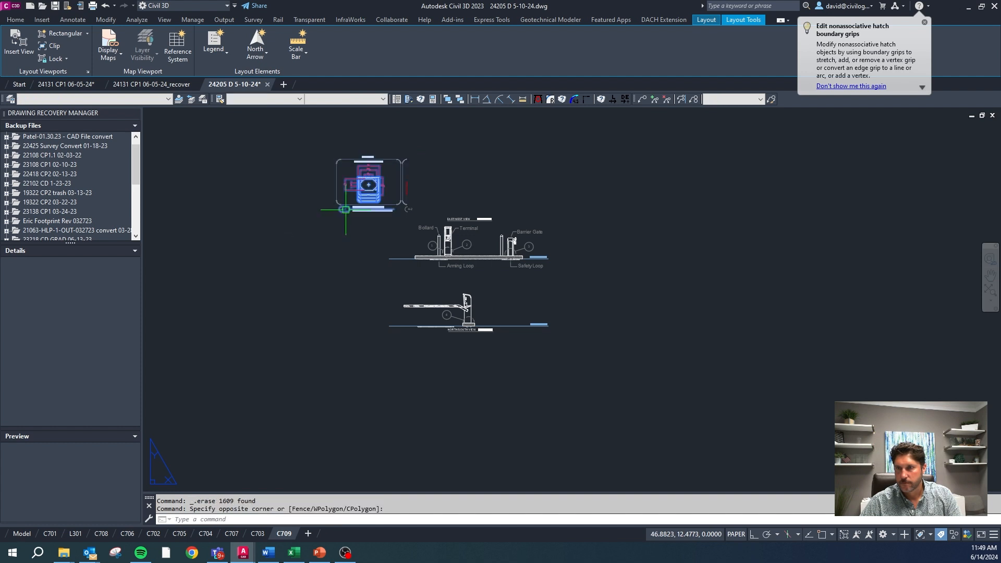
click(428, 214)
click(388, 163)
key(Delete)
Erase the EAST/WEST VIEW title, its scale note and underline above the upper elevation.
scroll(461, 215, up, 4)
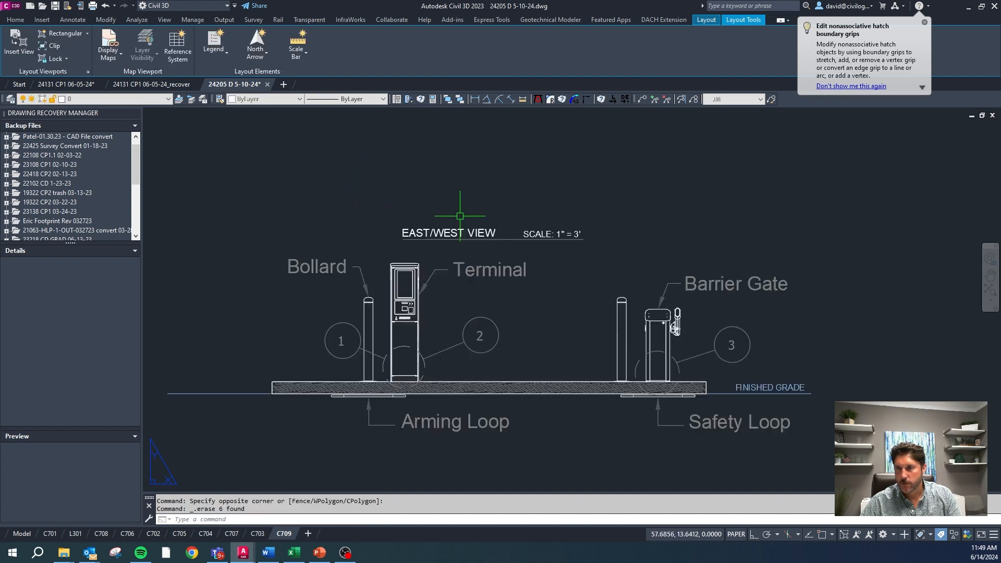
click(670, 269)
click(320, 195)
key(Delete)
Erase the NORTH/SOUTH VIEW title and its scale note below the lower elevation.
scroll(476, 161, down, 4)
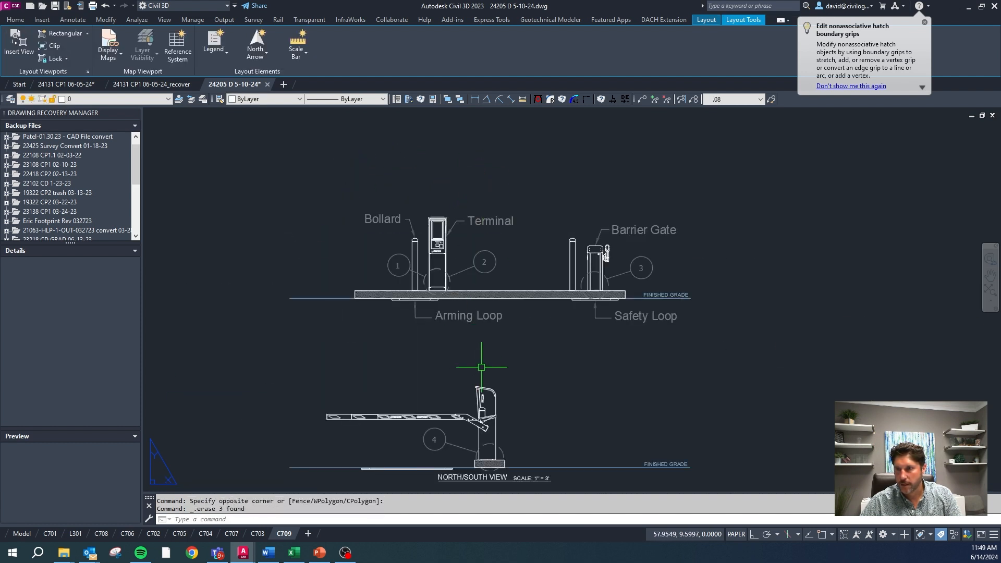
scroll(520, 404, up, 2)
click(576, 415)
click(429, 395)
key(Delete)
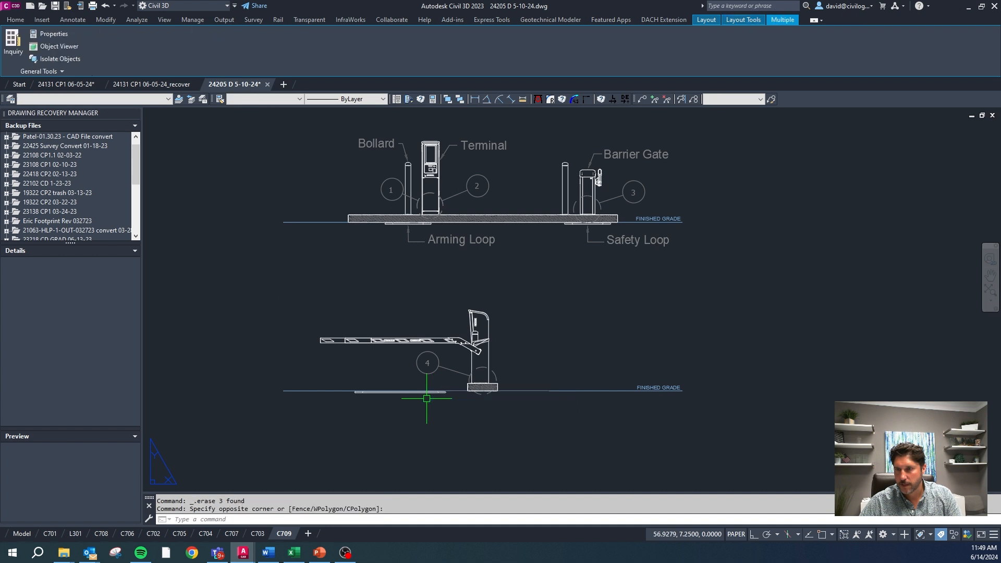
key(Escape)
Move the lower gate-arm elevation, with its bubble 4 and FINISHED GRADE line, well away from the upper elevation.
click(723, 421)
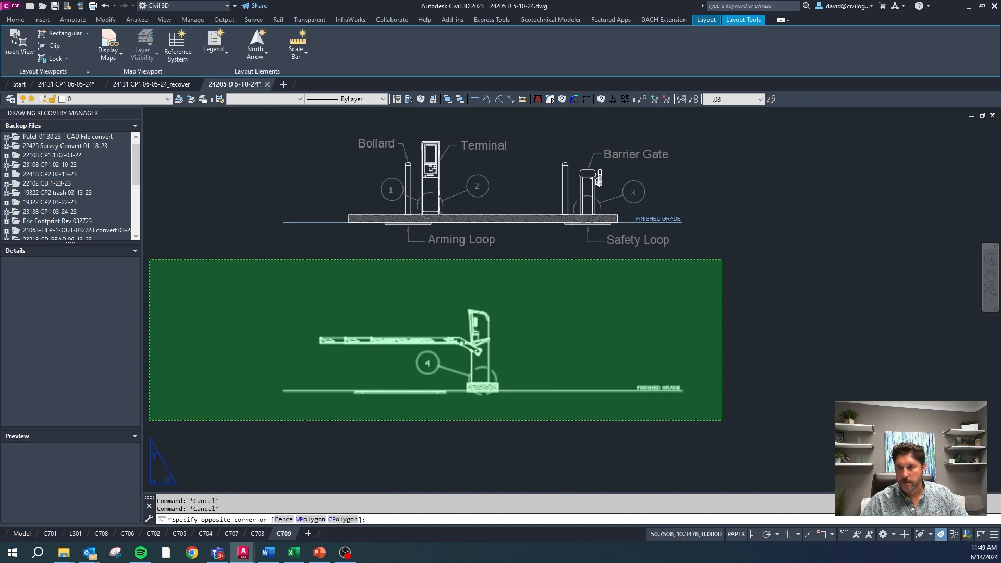
click(151, 263)
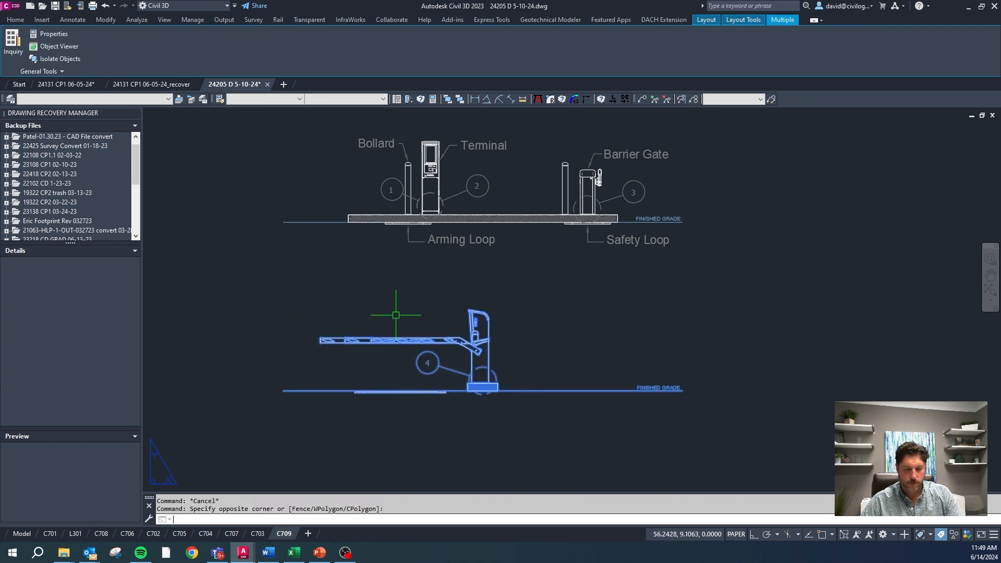
text(m)
key(Return)
click(417, 316)
scroll(343, 257, down, 6)
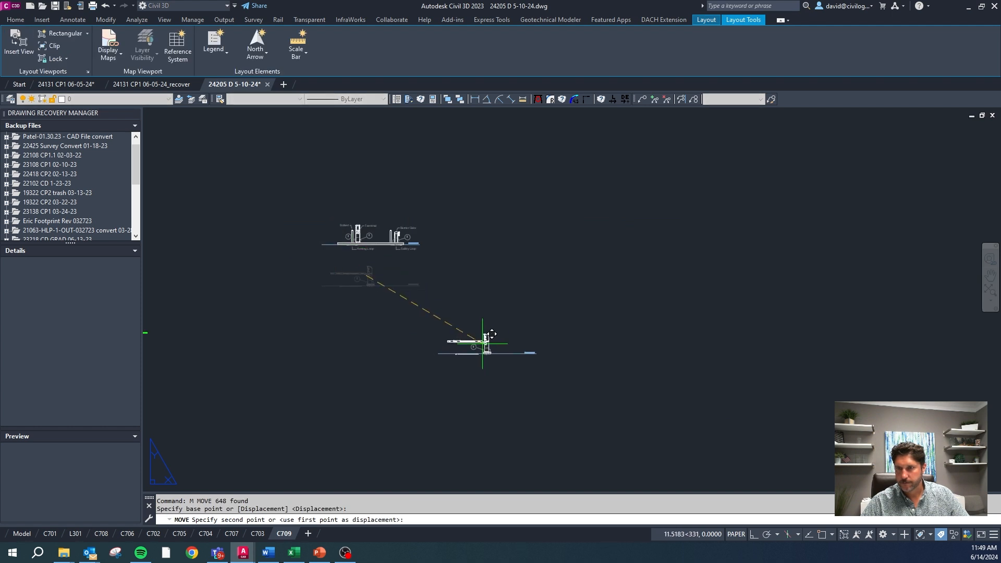
click(480, 346)
scroll(288, 227, up, 4)
key(Escape)
Move the upper elevation with all its labels and bubbles to a clear area of the layout.
click(645, 315)
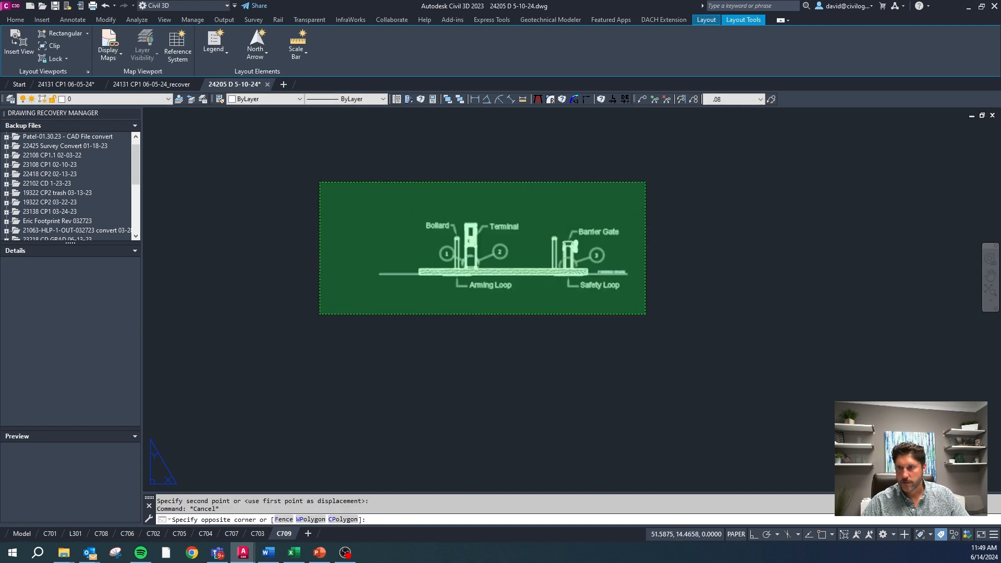
click(320, 182)
text(m)
key(Return)
click(505, 256)
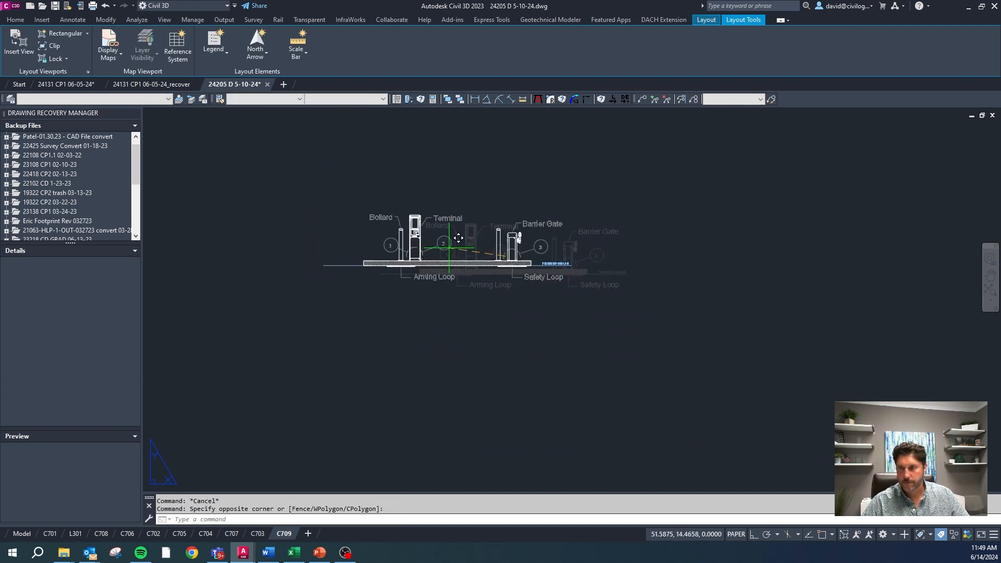
scroll(646, 274, down, 2)
key(Escape)
scroll(396, 256, up, 6)
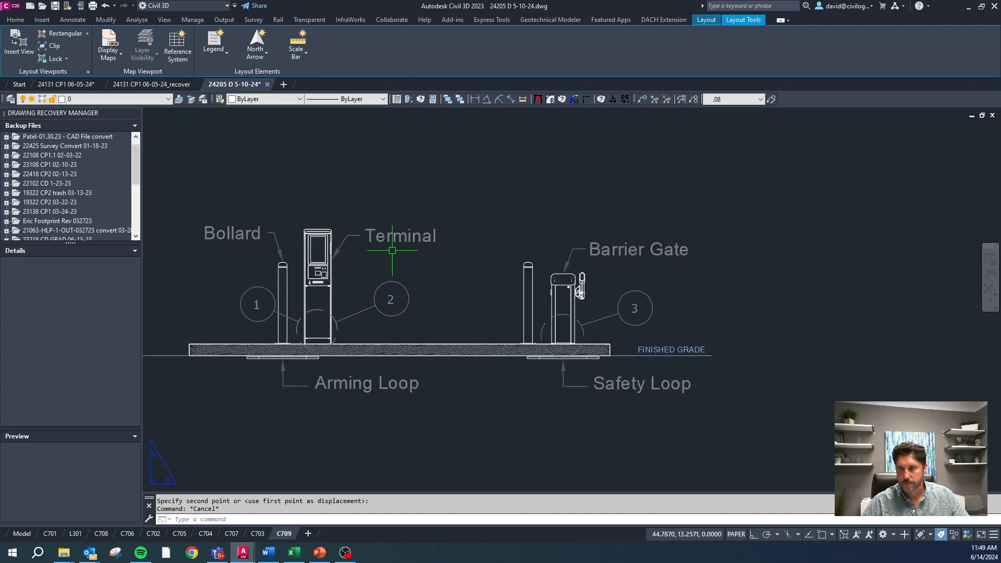
key(Escape)
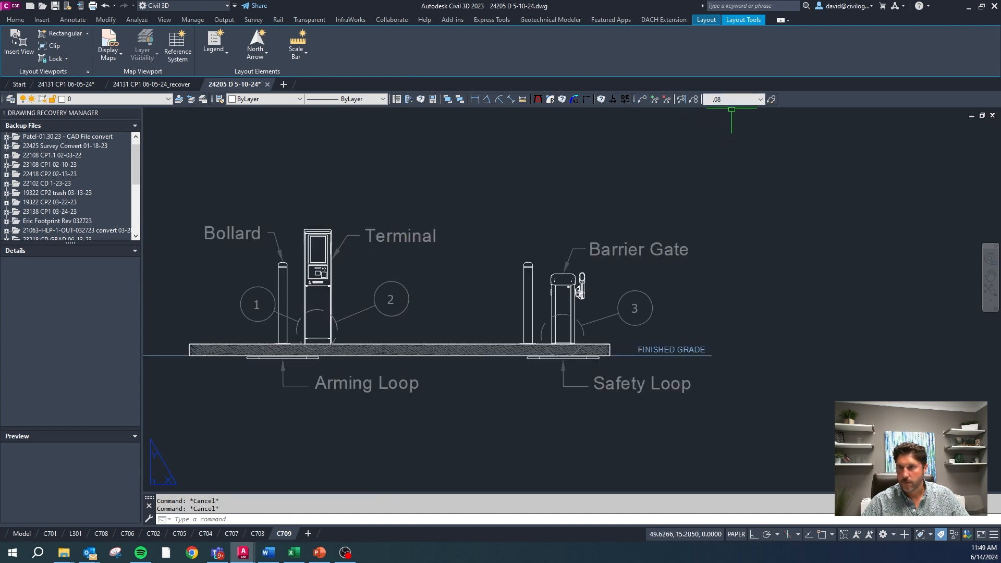
Add a multileader reading "Terminal" that points to the upper side of the terminal.
click(642, 99)
click(332, 246)
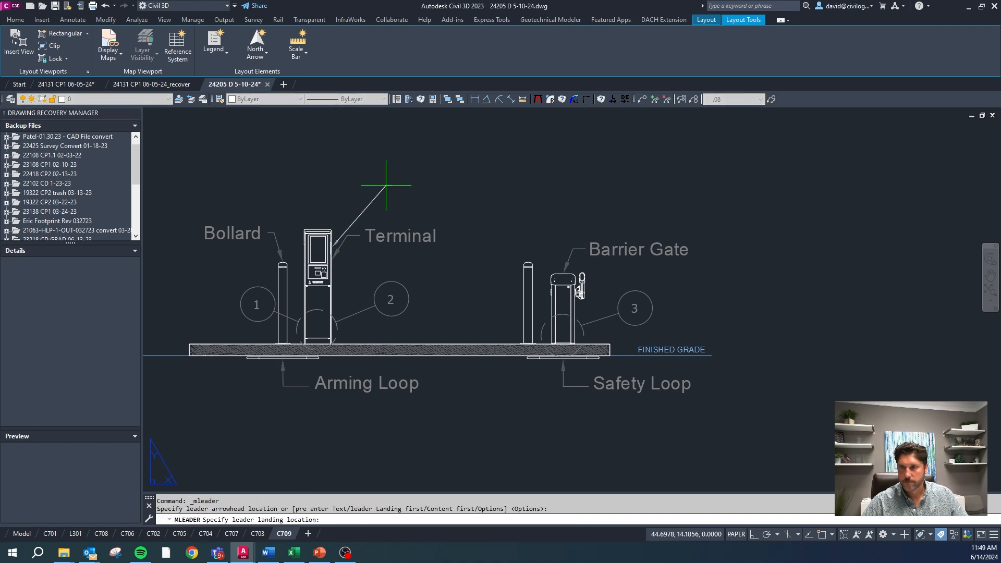
click(391, 185)
text(Terminal)
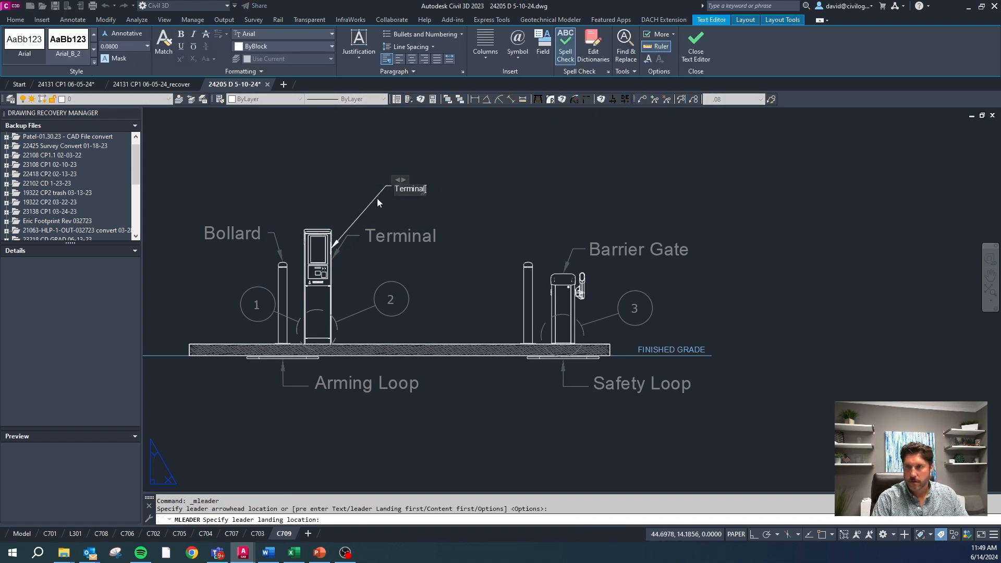
click(415, 208)
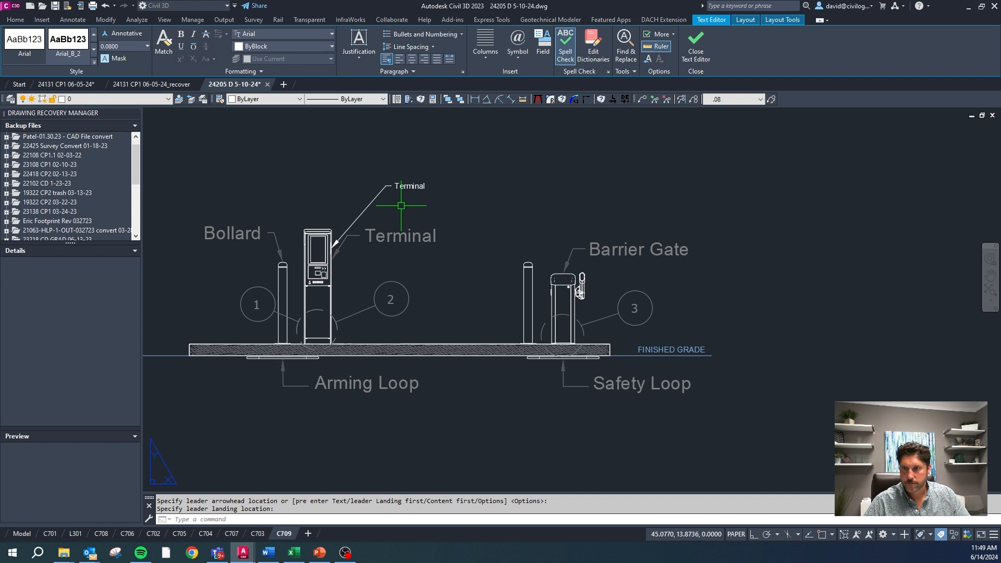
Add a multileader reading "Bollard" that points to the top of the bollard beside the terminal.
click(642, 99)
click(280, 260)
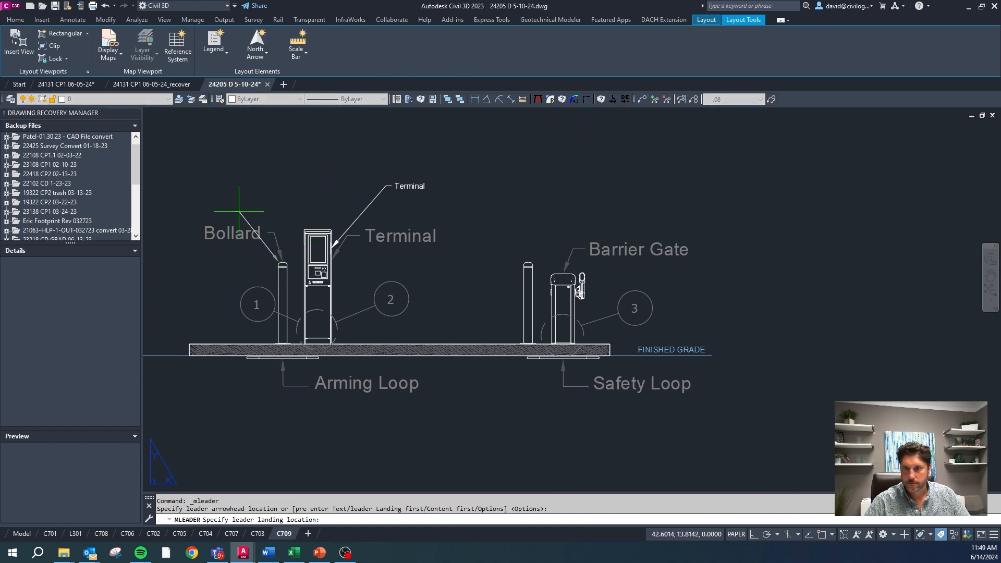
click(232, 213)
text(b)
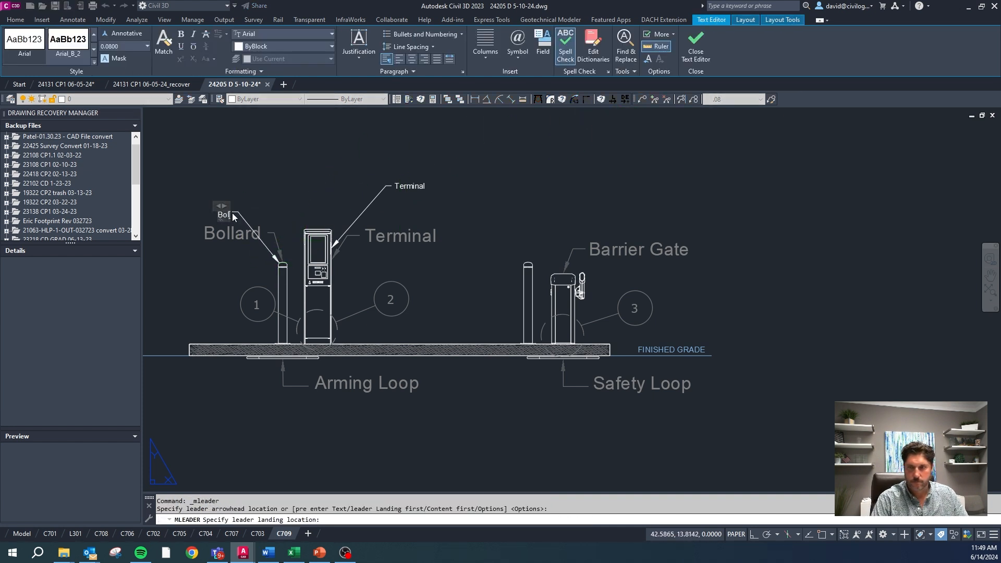
click(266, 192)
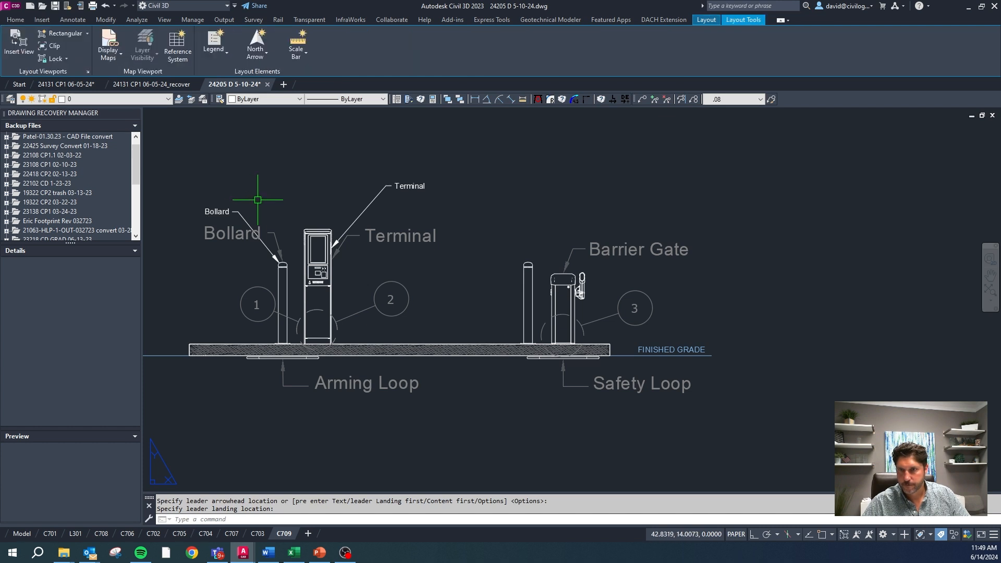
Add a multileader reading "Barrier Gate" that points to the top of the barrier gate cabinet.
key(Return)
click(567, 269)
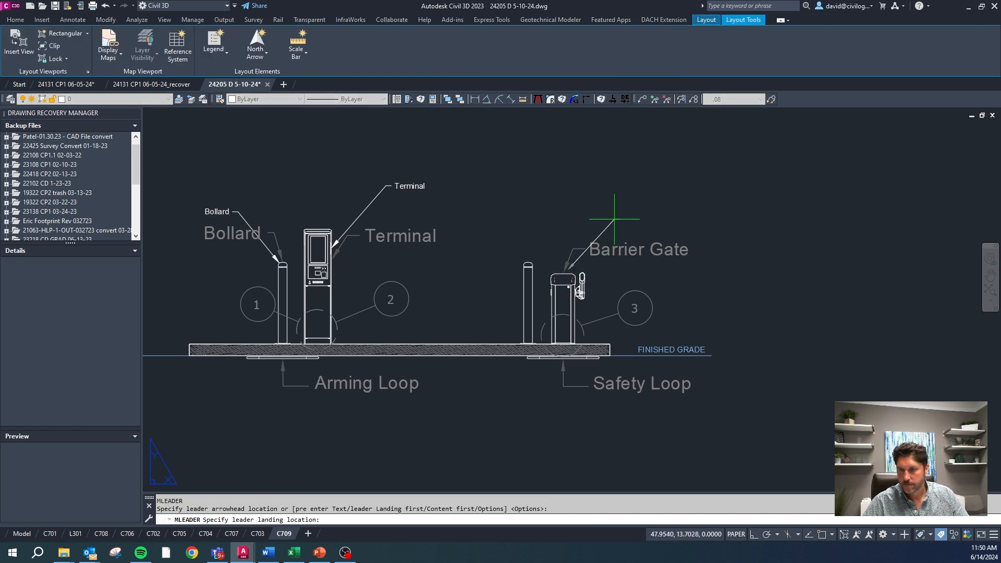
click(615, 220)
text(Barrier Gate)
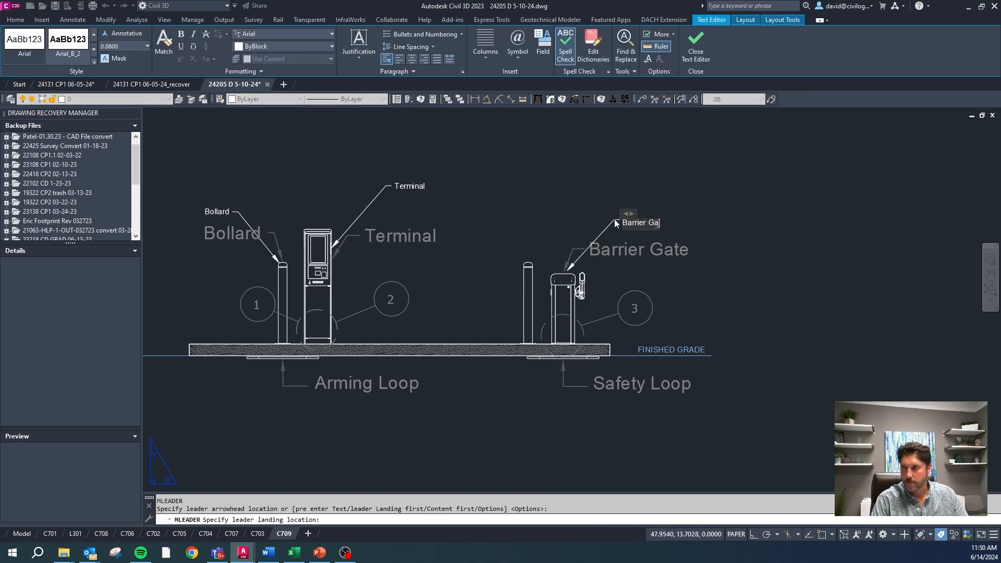
click(617, 203)
Add a multileader reading "Safety Loop" that points to the loop beneath the barrier gate.
key(Return)
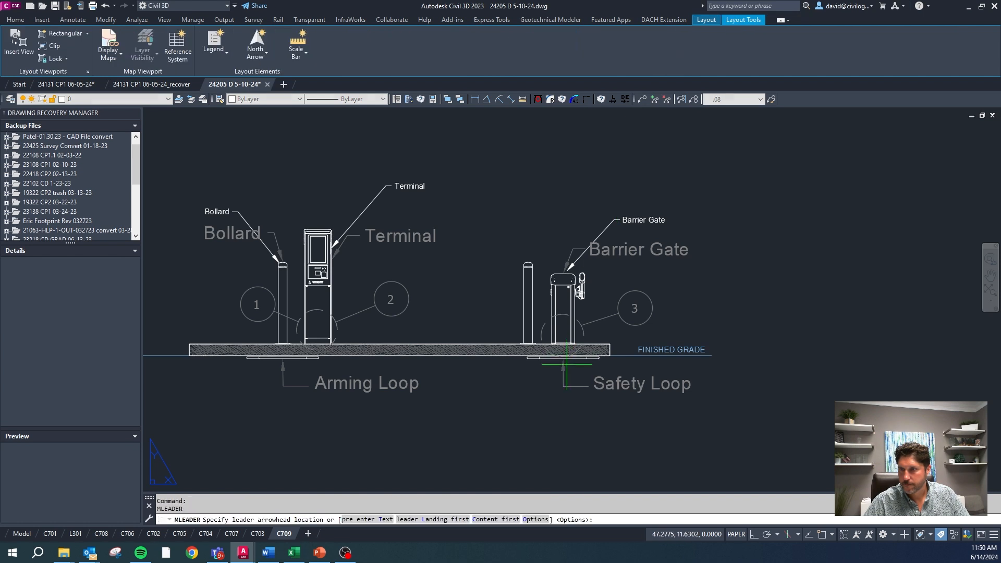
click(565, 361)
click(606, 406)
text(Safe)
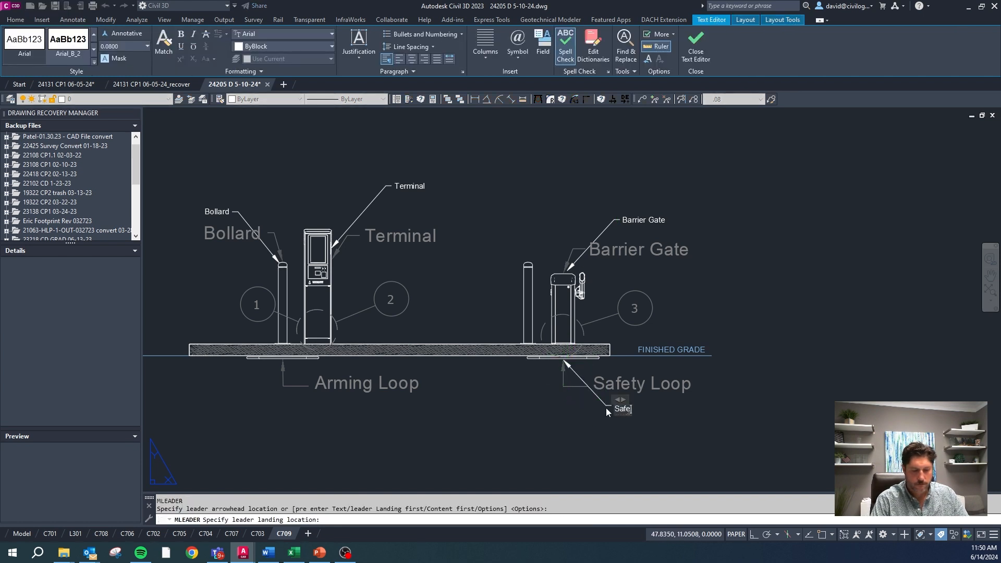
text(ty Loop)
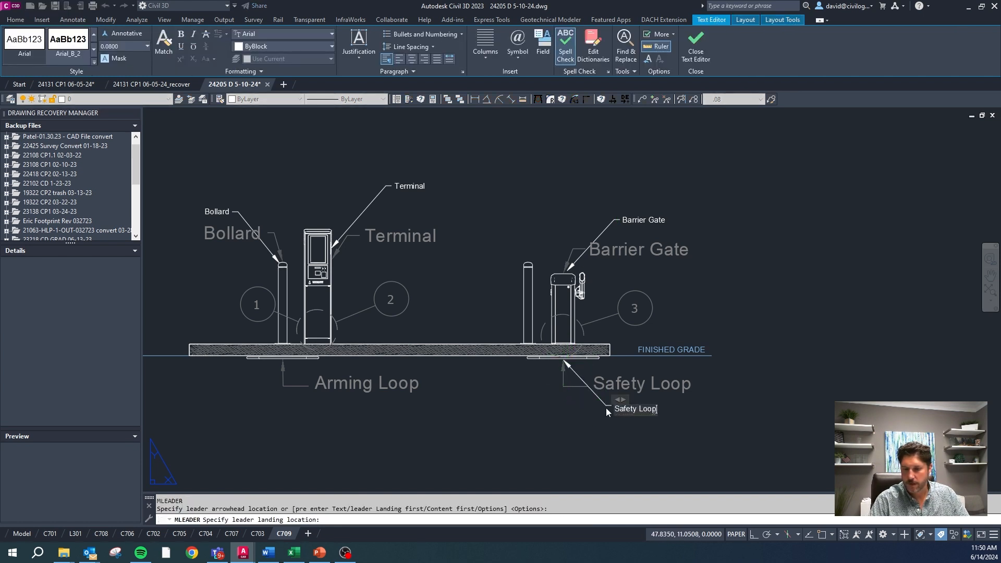
key(Return)
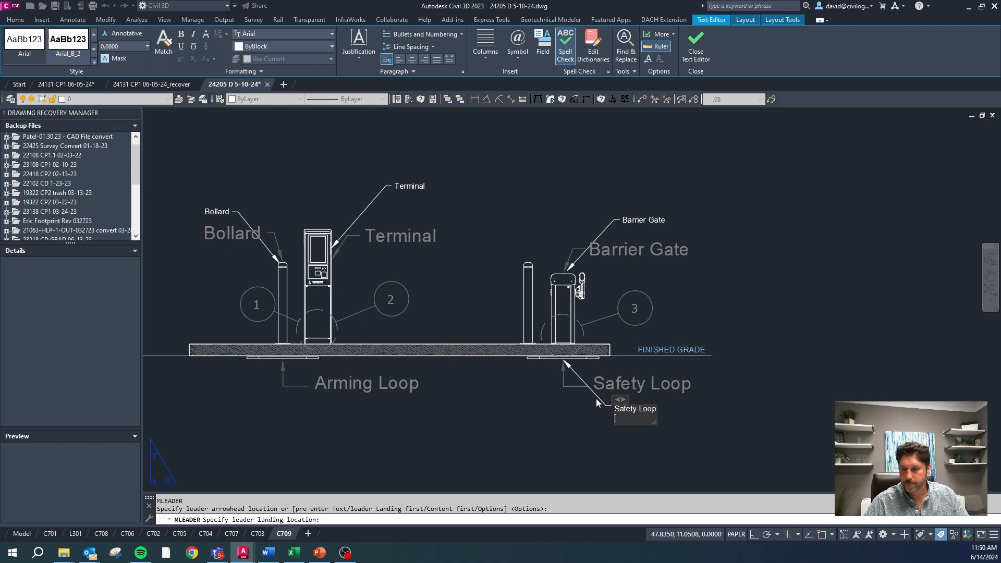
click(543, 417)
Add a multileader reading "Arming Loop" that points to the loop beneath the bollard and terminal.
key(Return)
click(279, 361)
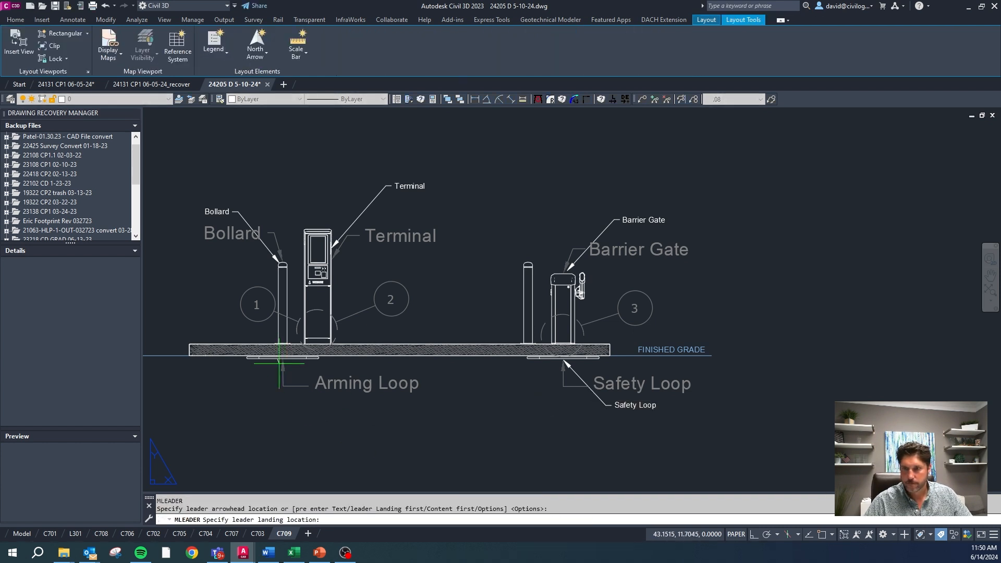
click(320, 431)
text(Arming Loop)
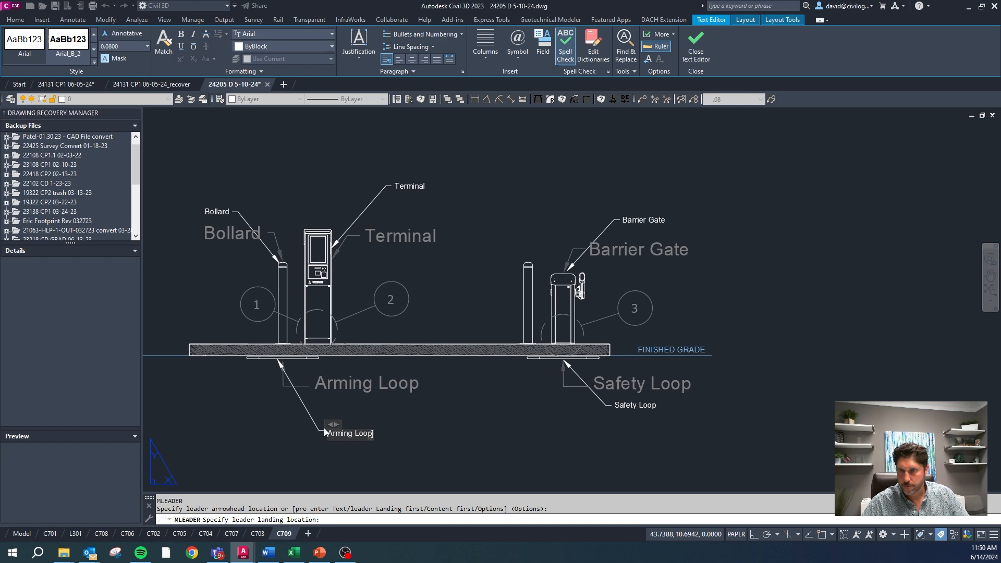
click(432, 386)
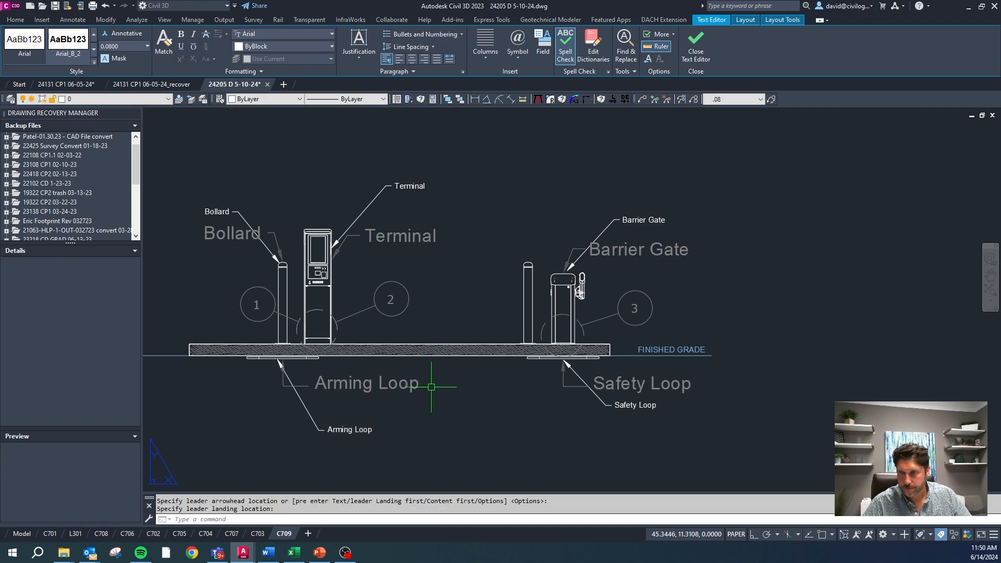
Erase the imported grey Arming Loop and Safety Loop labels together with their leader lines and arrowheads.
key(Escape)
click(386, 403)
click(338, 377)
scroll(301, 376, up, 2)
scroll(300, 376, up, 2)
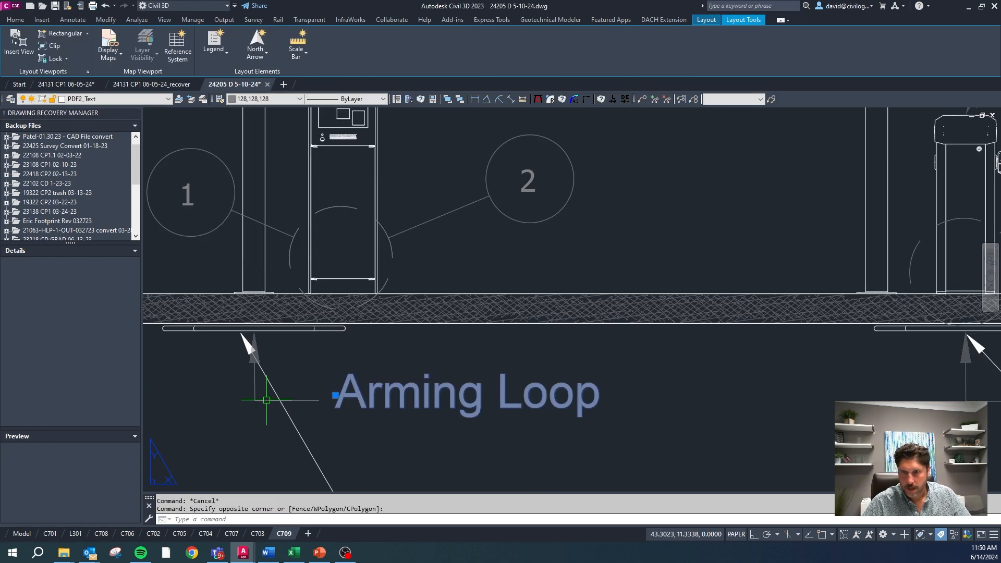
click(268, 378)
scroll(275, 355, up, 4)
scroll(247, 336, down, 4)
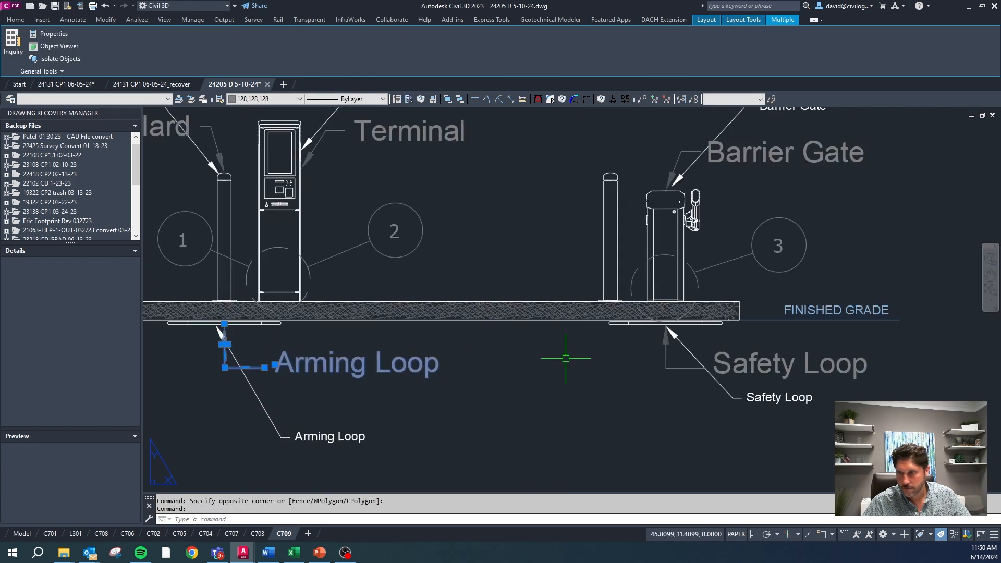
click(663, 382)
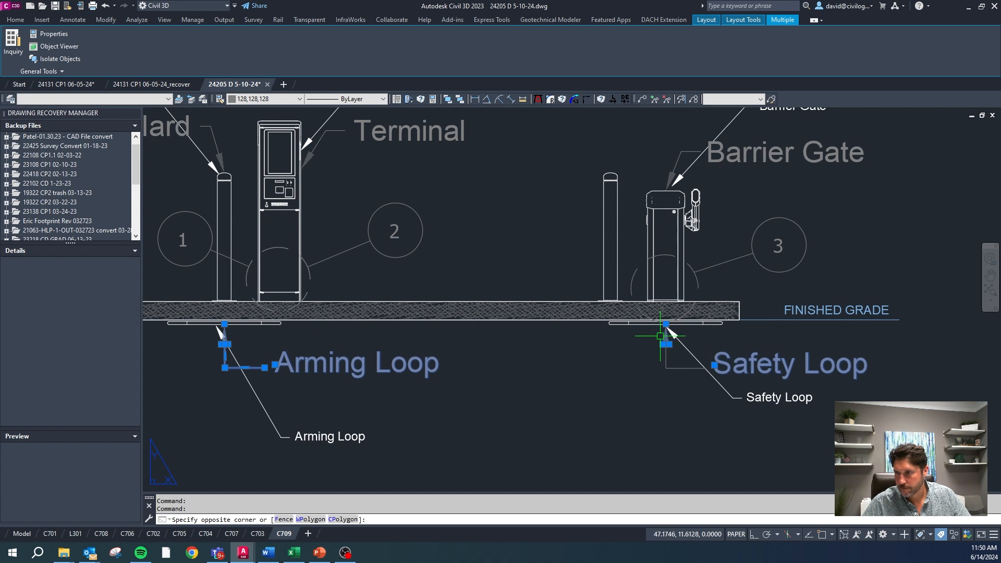
click(660, 344)
click(678, 372)
click(644, 351)
key(Delete)
Erase the imported grey Barrier Gate label with its leader line and arrowhead.
scroll(641, 350, down, 2)
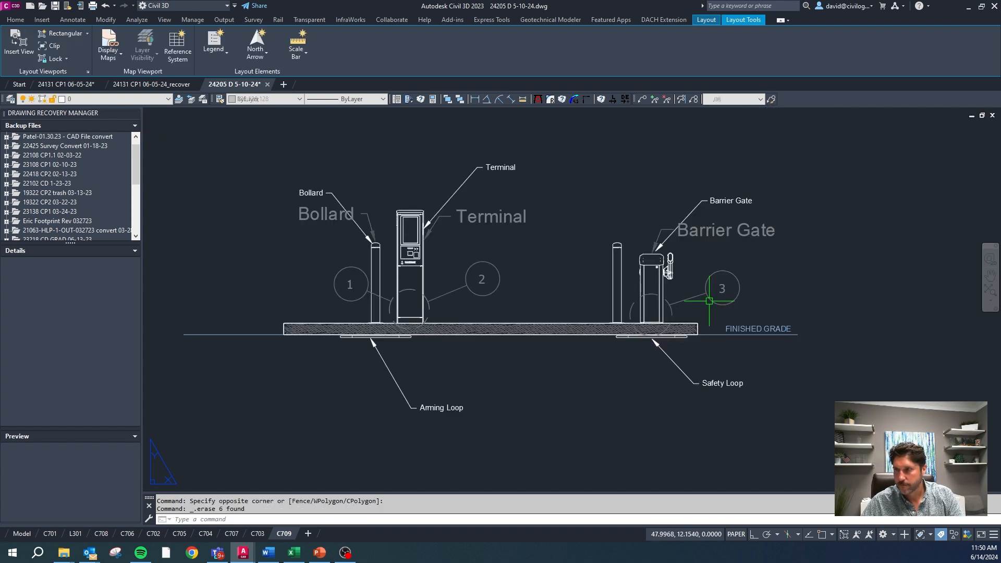
scroll(740, 240, up, 2)
click(782, 259)
click(743, 245)
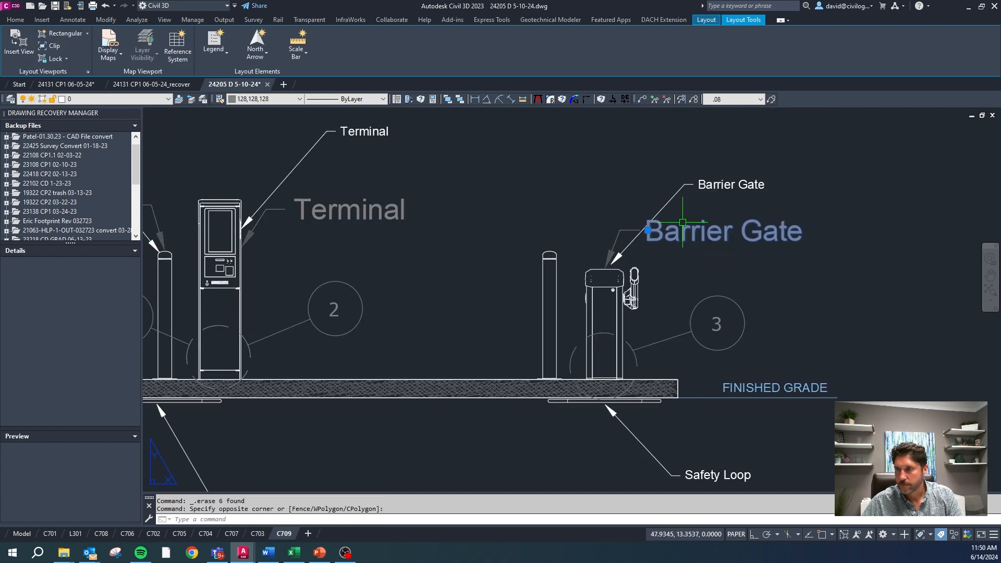
click(641, 224)
click(612, 239)
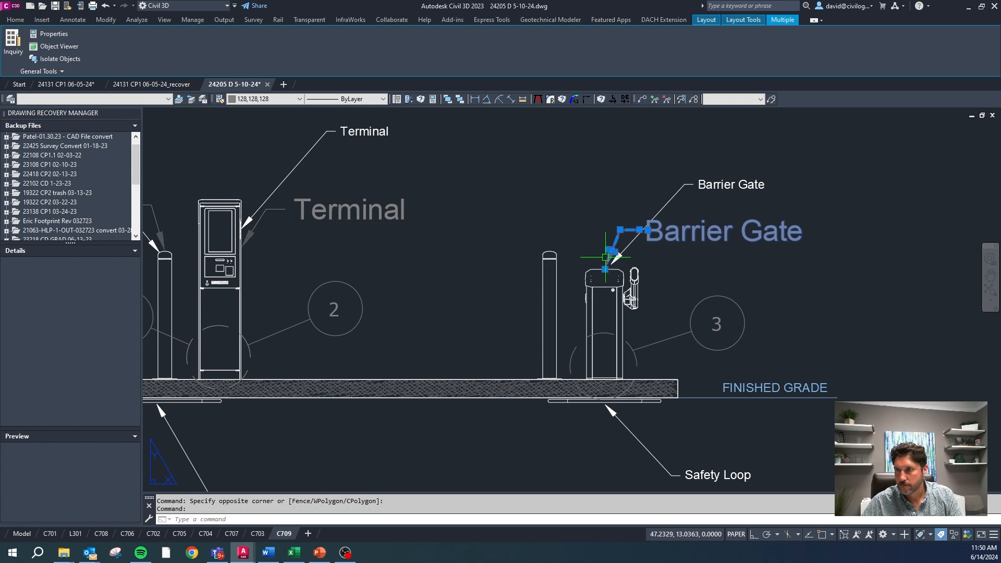
key(Delete)
Erase the imported grey Terminal label with its leader line and arrowhead.
scroll(670, 234, down, 2)
click(508, 238)
click(437, 220)
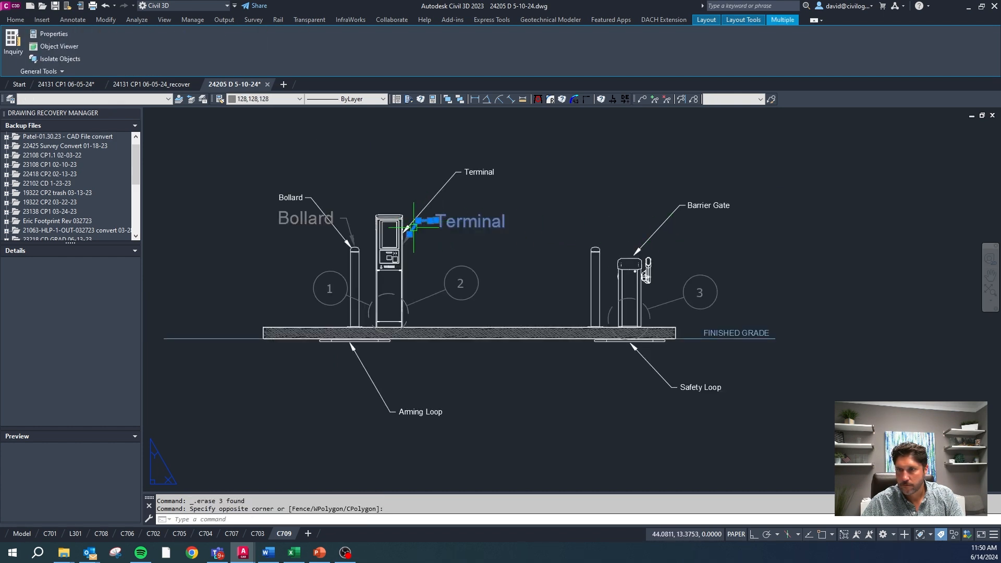
scroll(420, 229, up, 3)
key(Delete)
Erase the imported grey Bollard label with its leader line and arrowhead.
scroll(444, 254, down, 3)
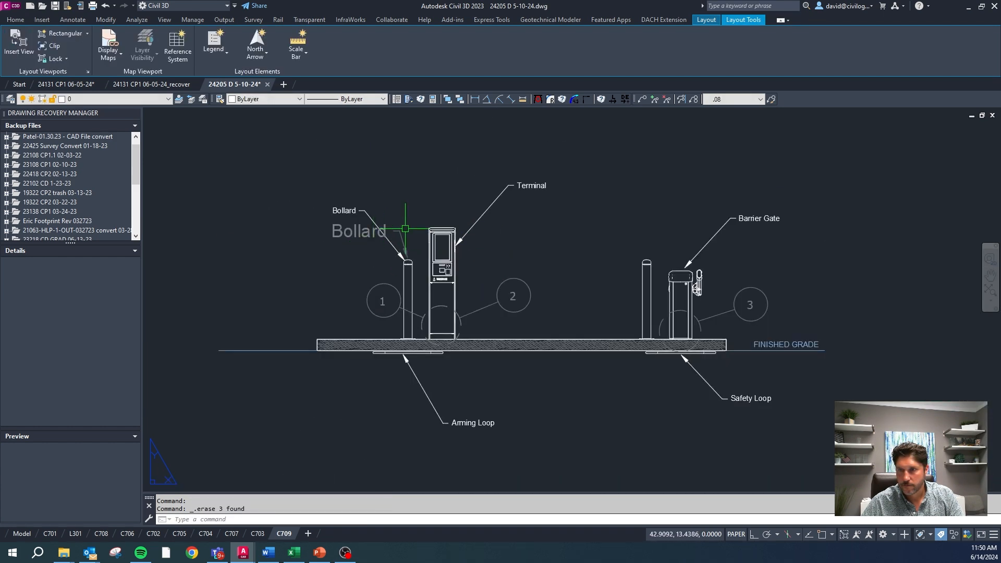
click(412, 218)
click(405, 247)
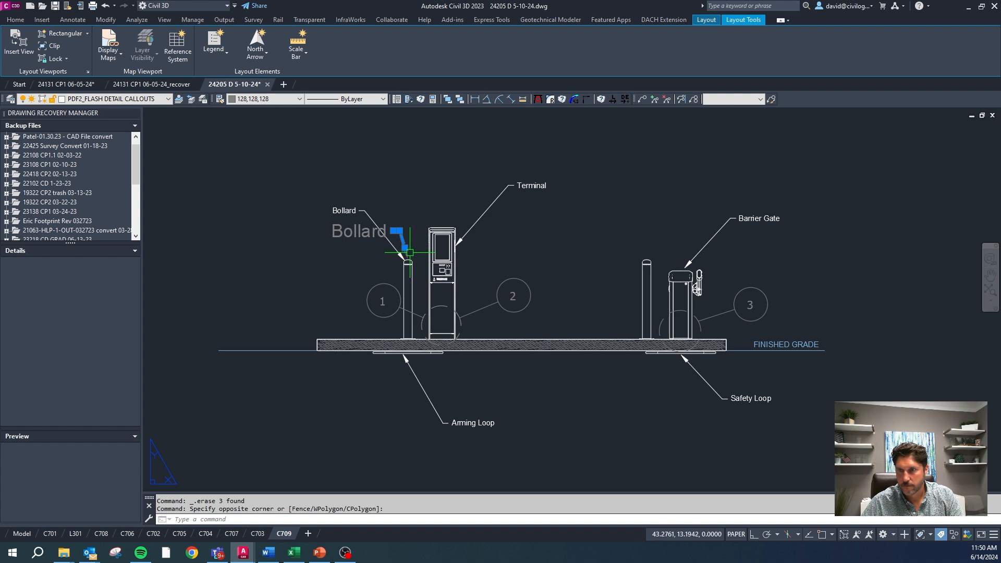
click(409, 253)
key(Delete)
Erase bubble 1, the leader lines of bubbles 1 and 2, and most of the detail circle around the terminal's base.
scroll(472, 333, up, 3)
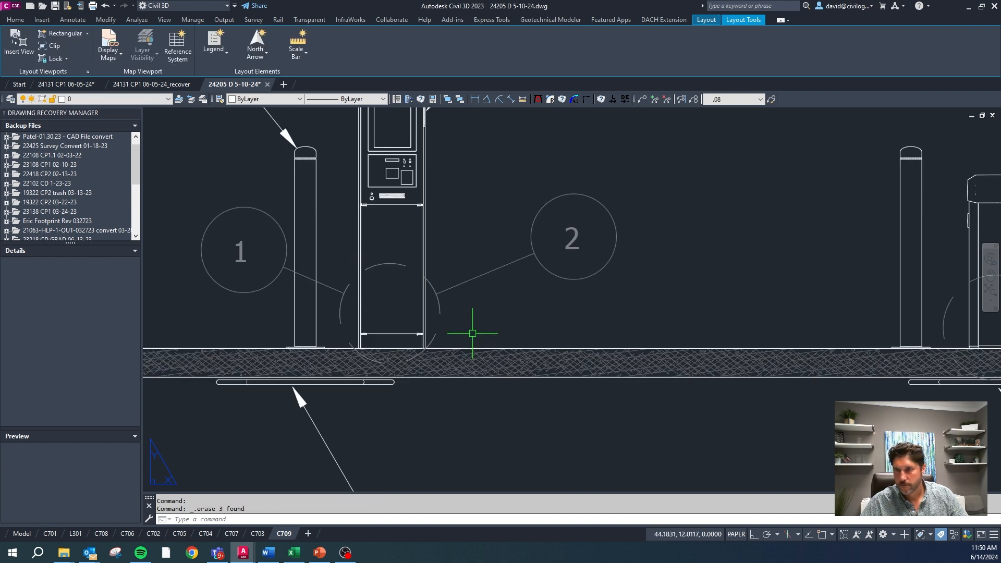
key(Escape)
click(435, 335)
click(448, 301)
click(432, 288)
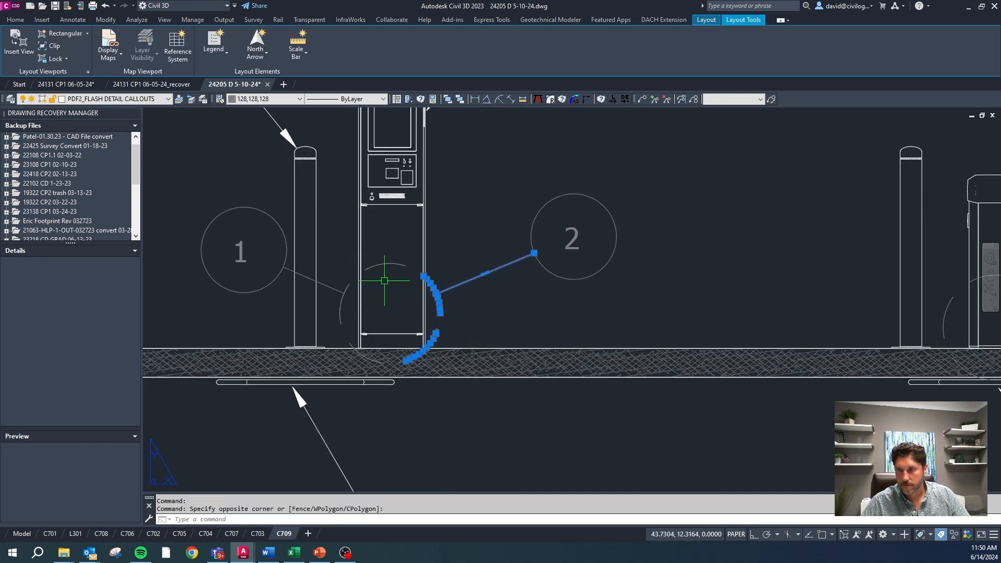
click(378, 263)
click(342, 302)
click(320, 285)
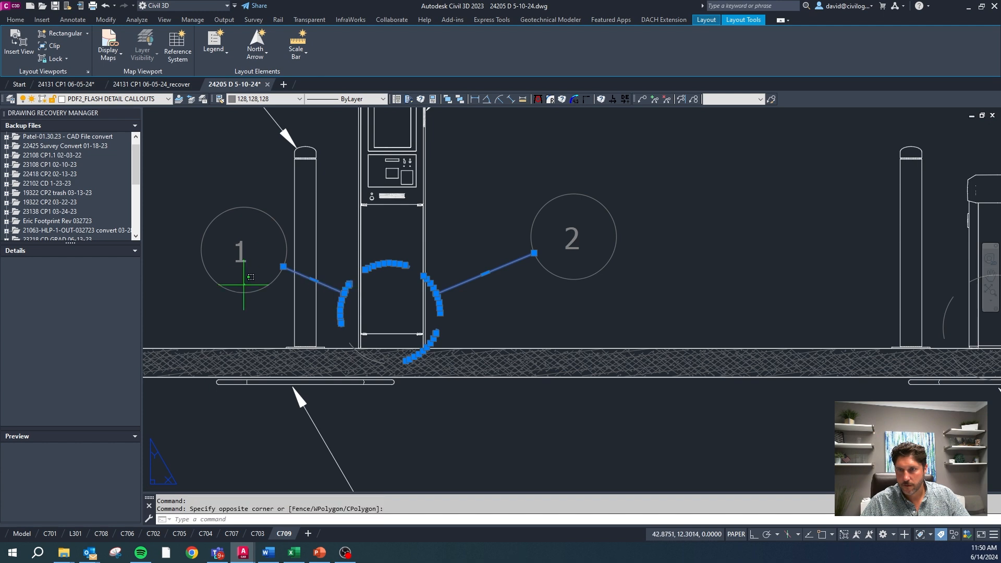
click(245, 284)
click(210, 220)
click(207, 218)
key(Delete)
Erase bubble 2 and the last remaining arc of the detail circle at the terminal's base.
click(616, 280)
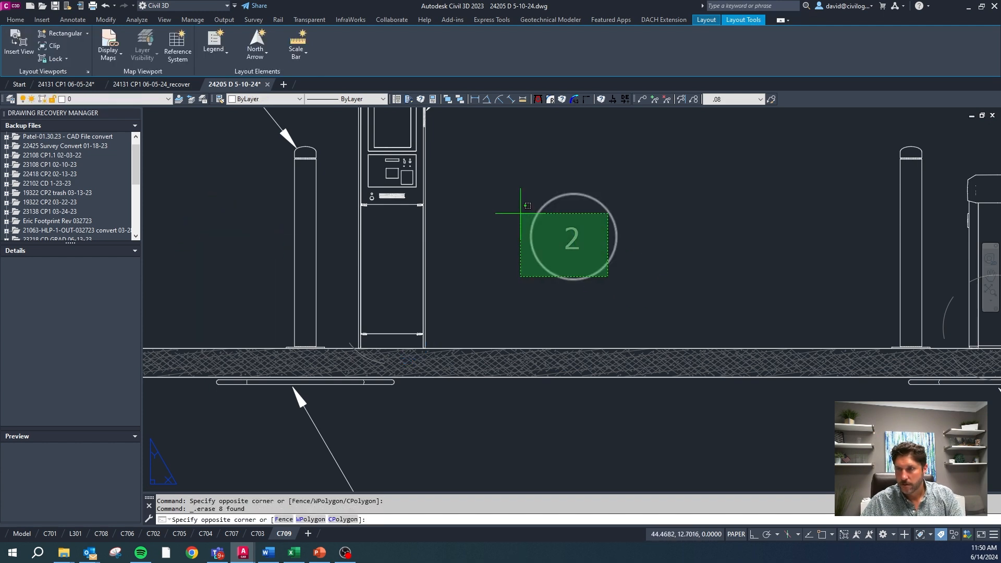
click(512, 213)
key(Delete)
scroll(357, 351, up, 4)
click(340, 326)
key(Delete)
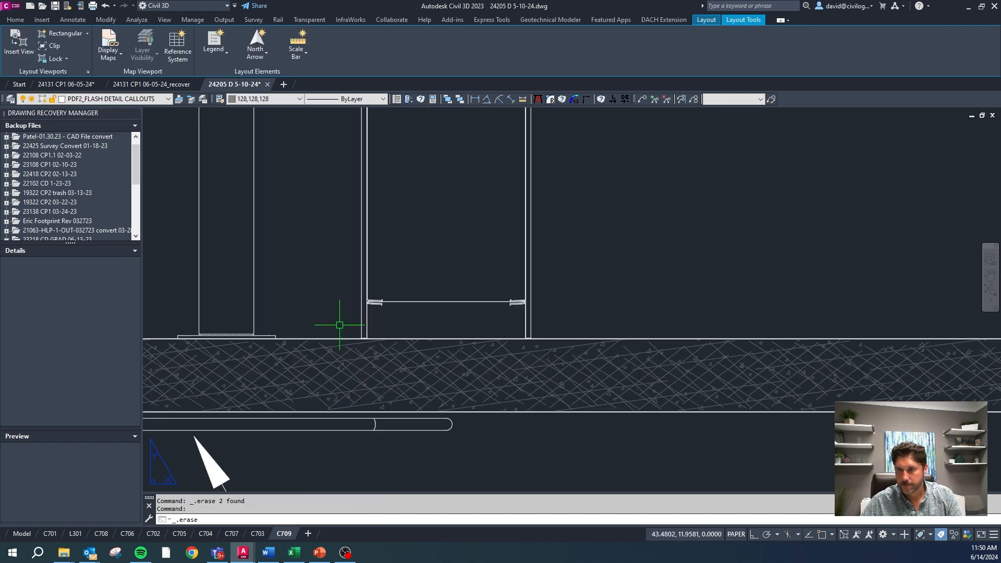
Erase bubble 3 with its leader and detail arc, along with the concrete hatch at the gate end of the slab.
scroll(244, 296, down, 2)
scroll(385, 302, down, 3)
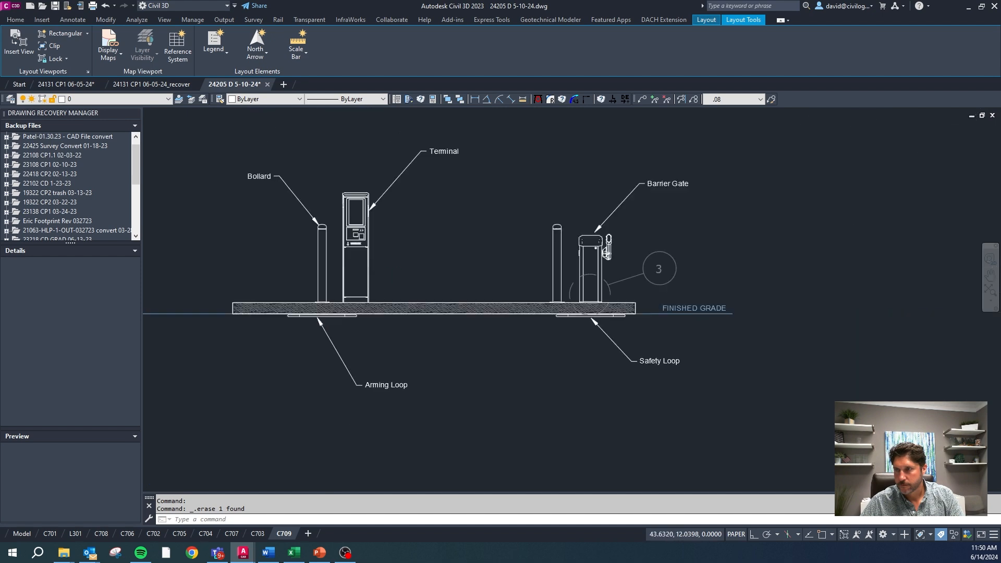
scroll(563, 297, up, 4)
click(468, 286)
click(405, 220)
click(263, 245)
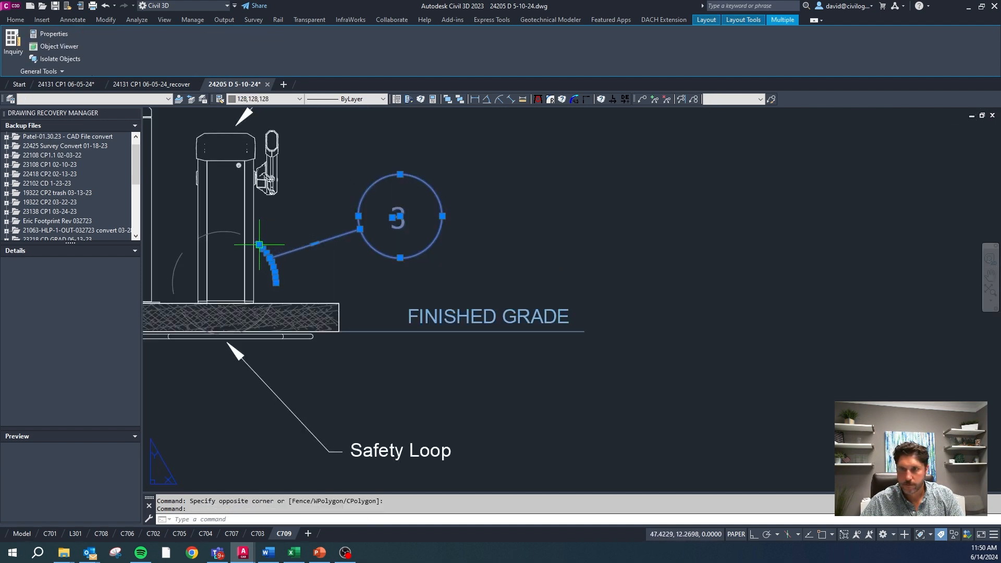
scroll(255, 310, up, 5)
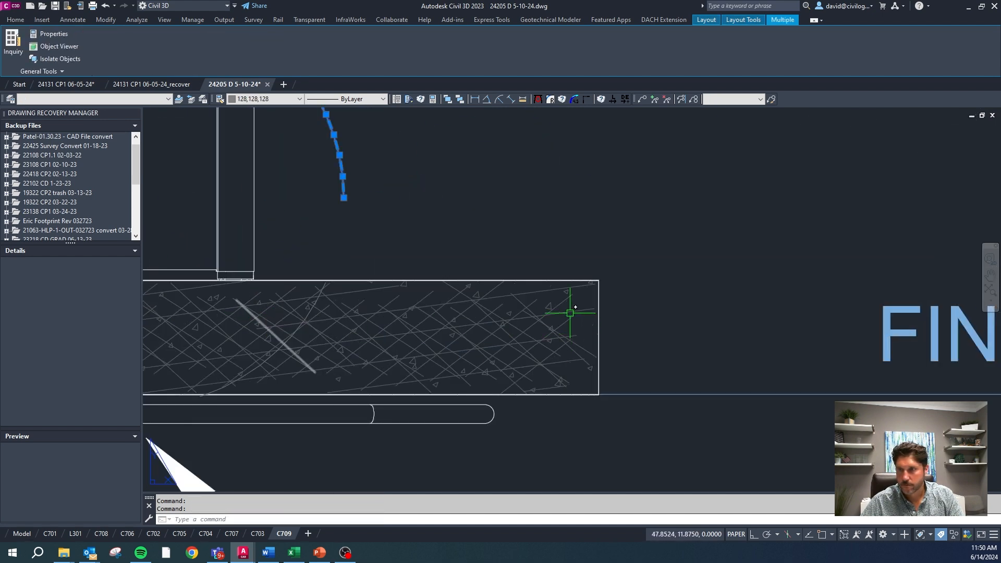
click(584, 293)
click(310, 399)
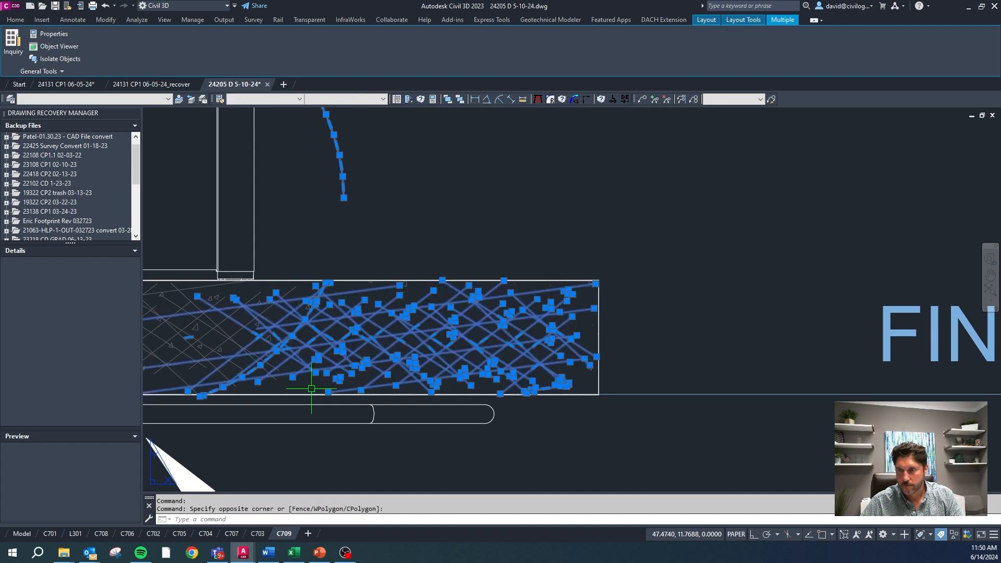
key(Delete)
Erase the leftover hatch specks at the gate end of the slab.
click(613, 379)
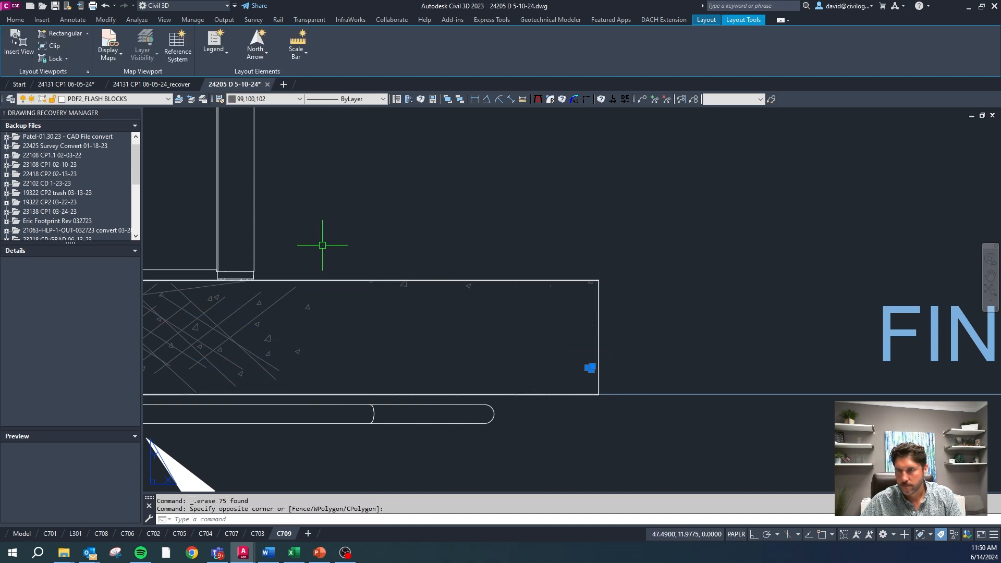
click(324, 243)
click(630, 331)
key(Delete)
Erase the concrete hatch and stray aggregate marks in the slab beneath the barrier gate and its bollard.
scroll(684, 285, down, 2)
scroll(684, 285, down, 2)
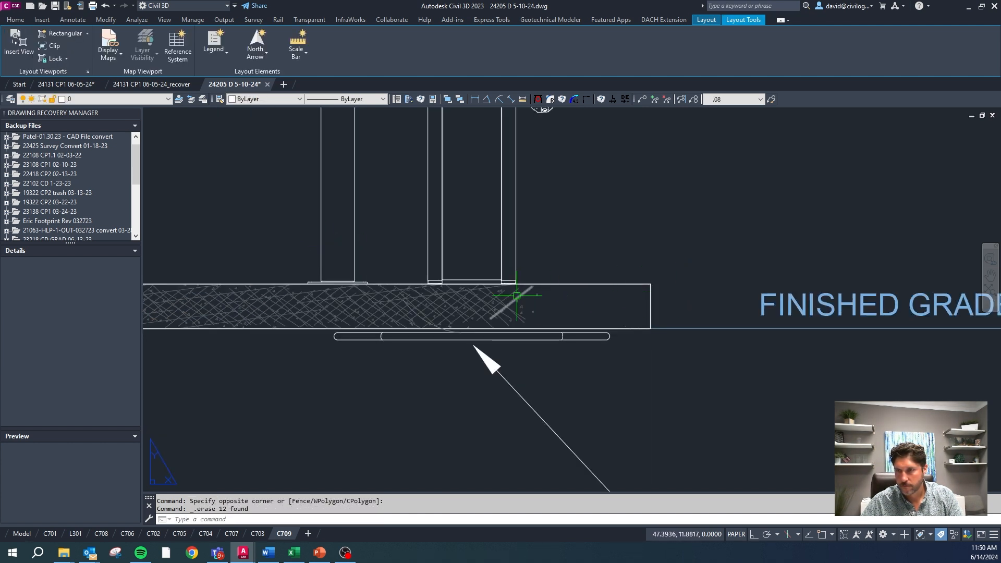
click(548, 324)
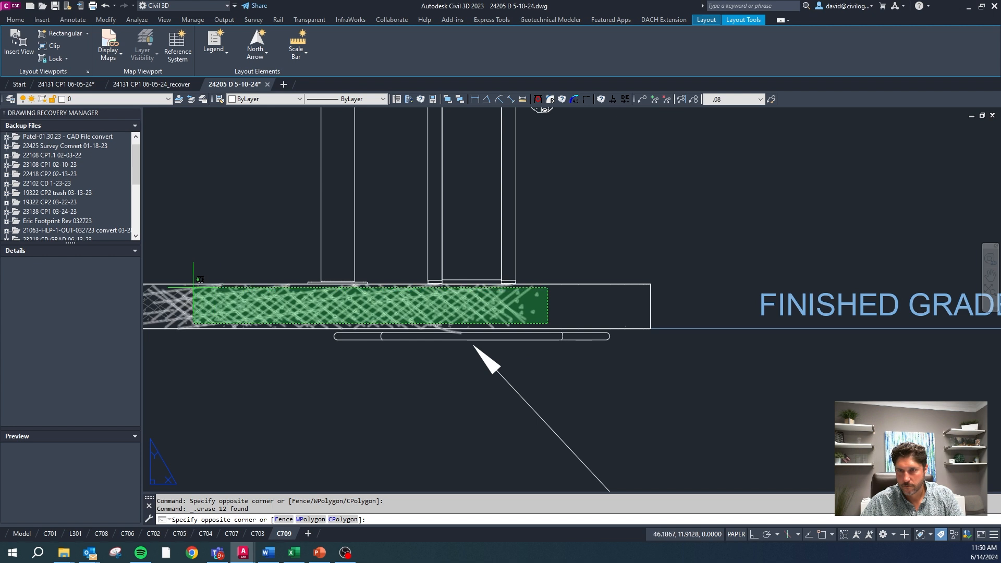
click(197, 285)
key(Delete)
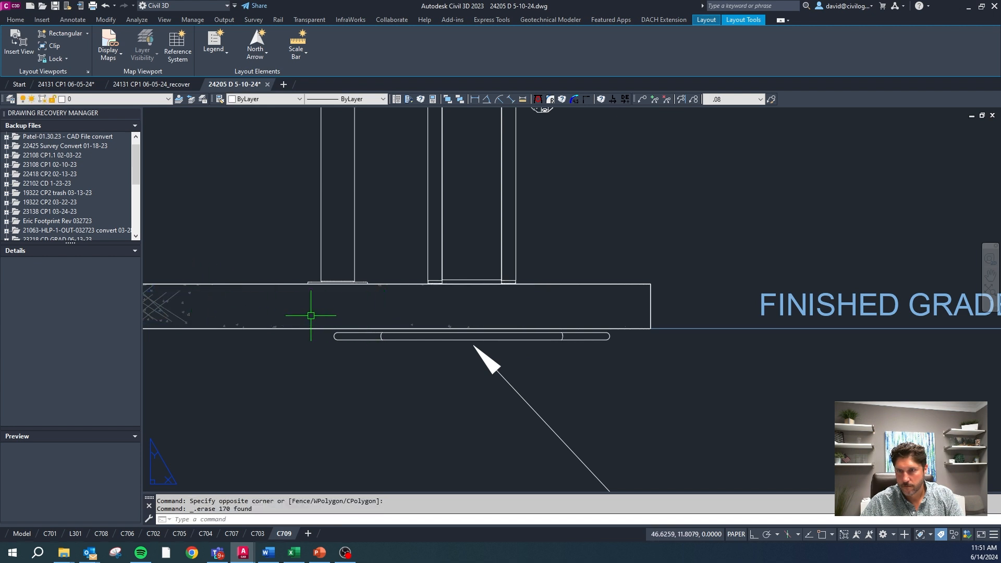
click(311, 315)
click(511, 328)
key(Delete)
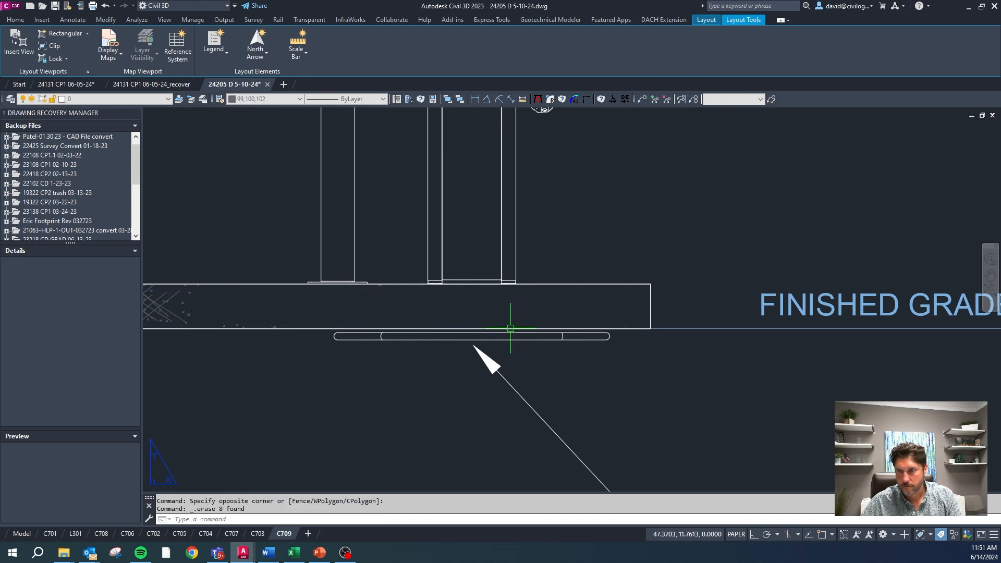
Erase the stray hatch specks on the slab's upper edge between the bollard and barrier gate, keeping the gate's base linework.
scroll(510, 329, down, 3)
scroll(418, 298, up, 5)
click(380, 278)
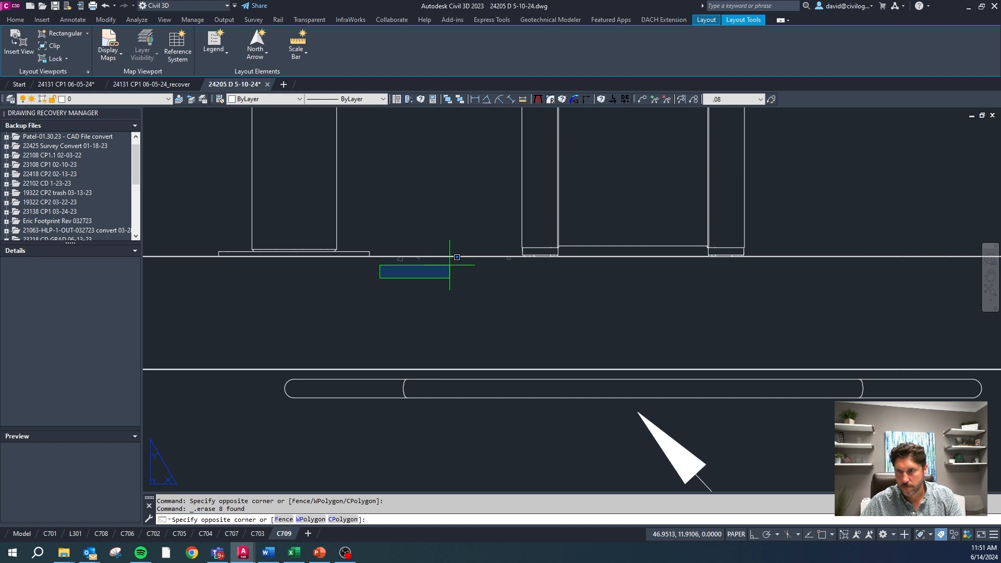
click(619, 255)
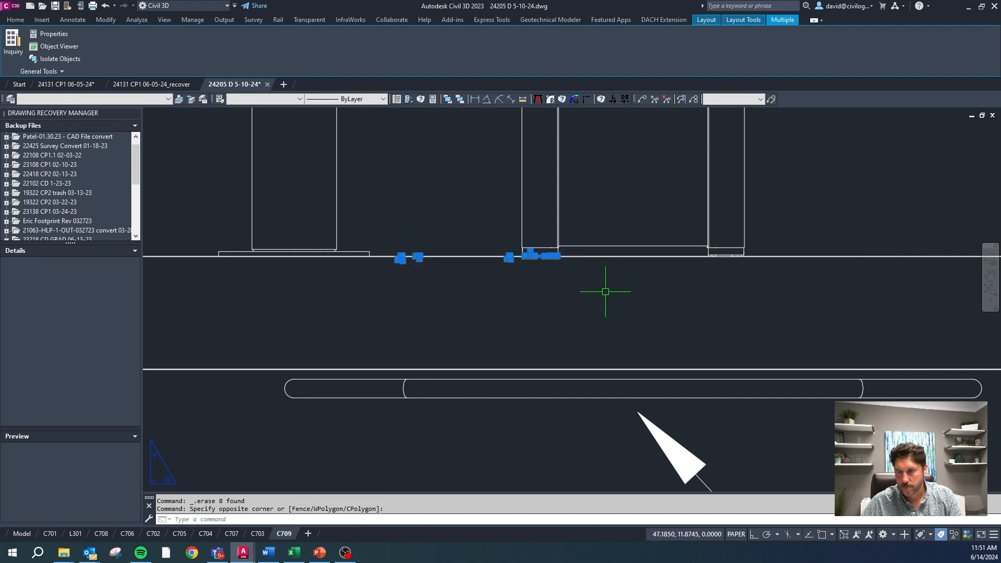
click(572, 270)
click(515, 248)
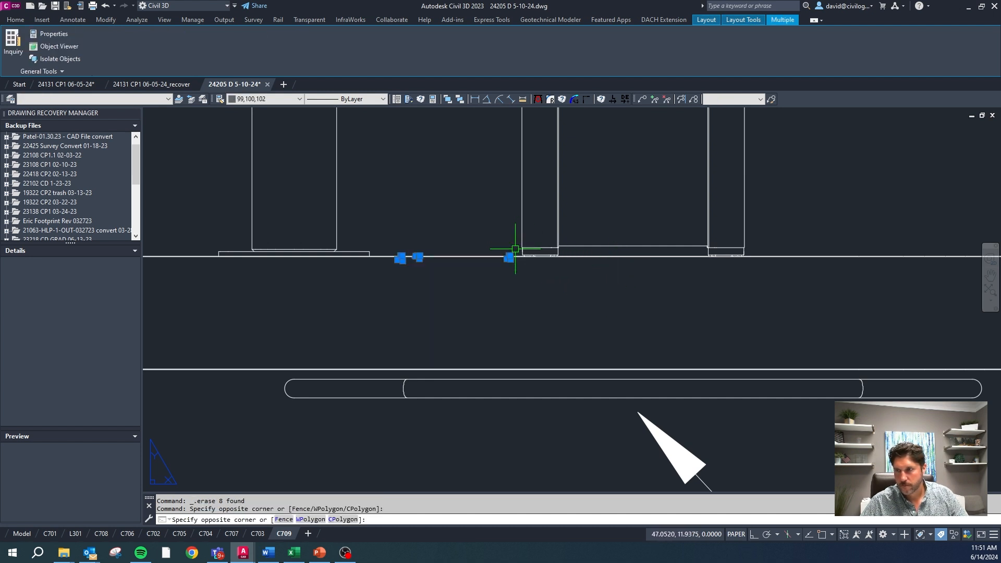
key(Delete)
scroll(447, 239, down, 4)
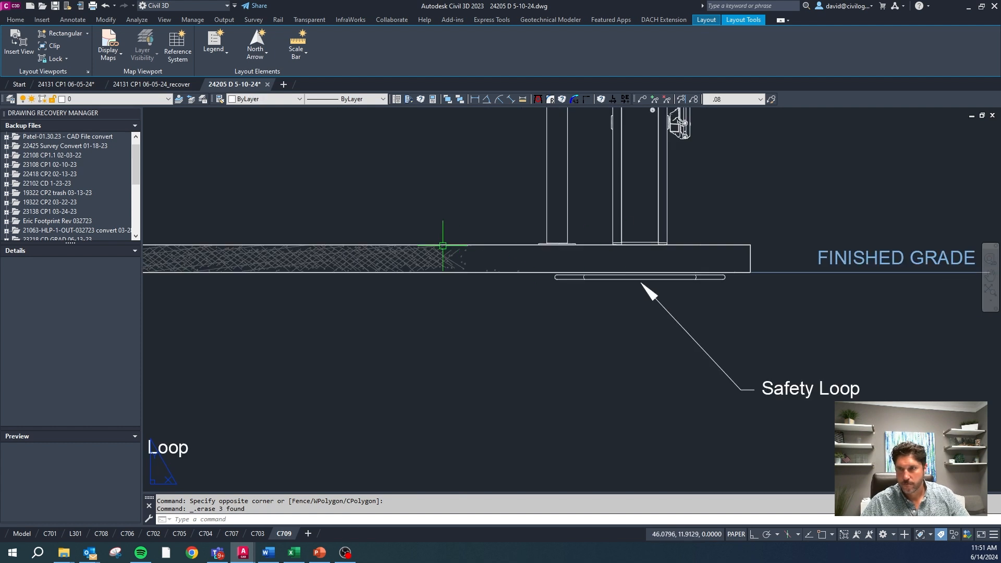
Erase the concrete hatch in the middle of the slab between the terminal and the barrier gate's bollard.
click(240, 235)
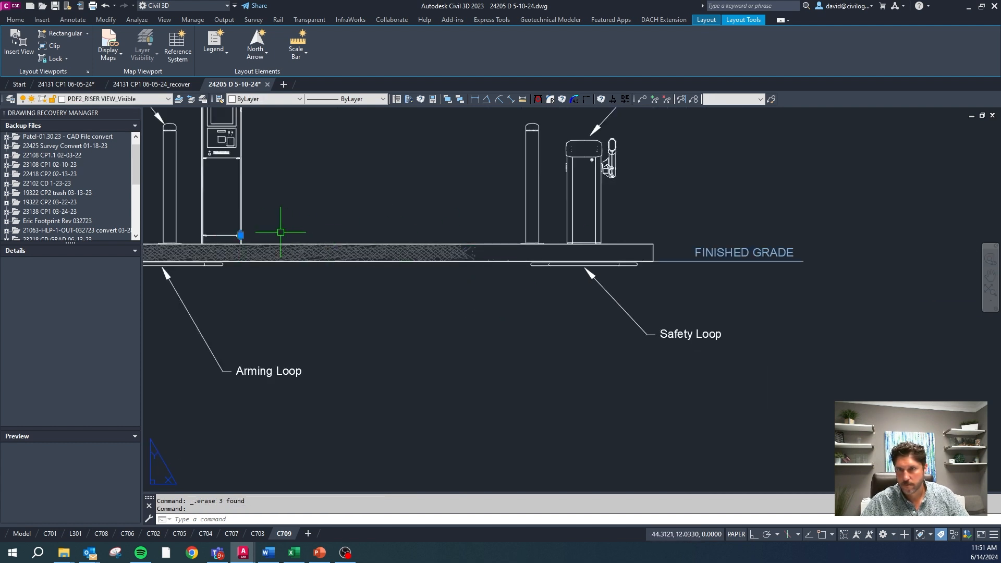
key(Escape)
click(245, 239)
click(491, 278)
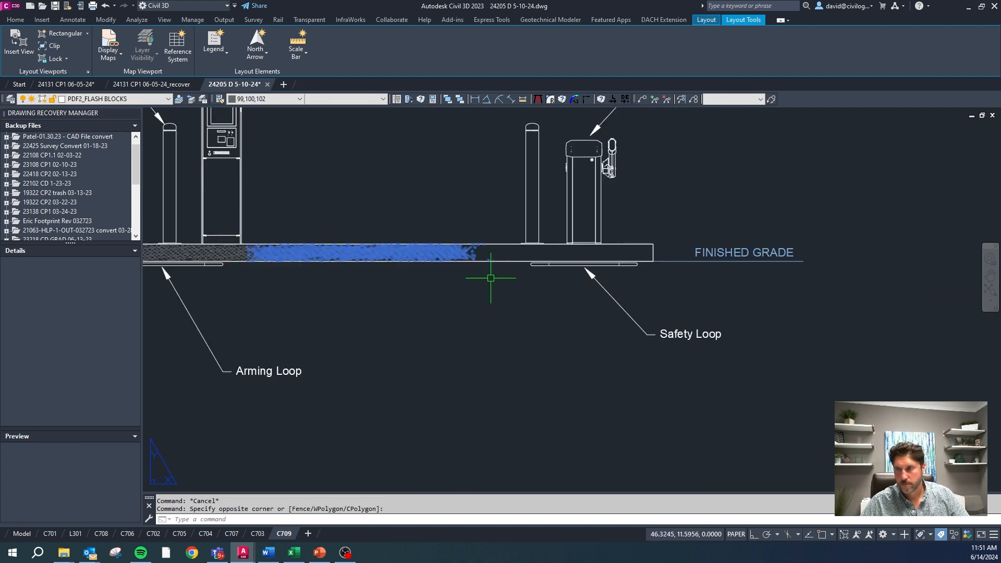
click(465, 237)
click(509, 279)
key(Delete)
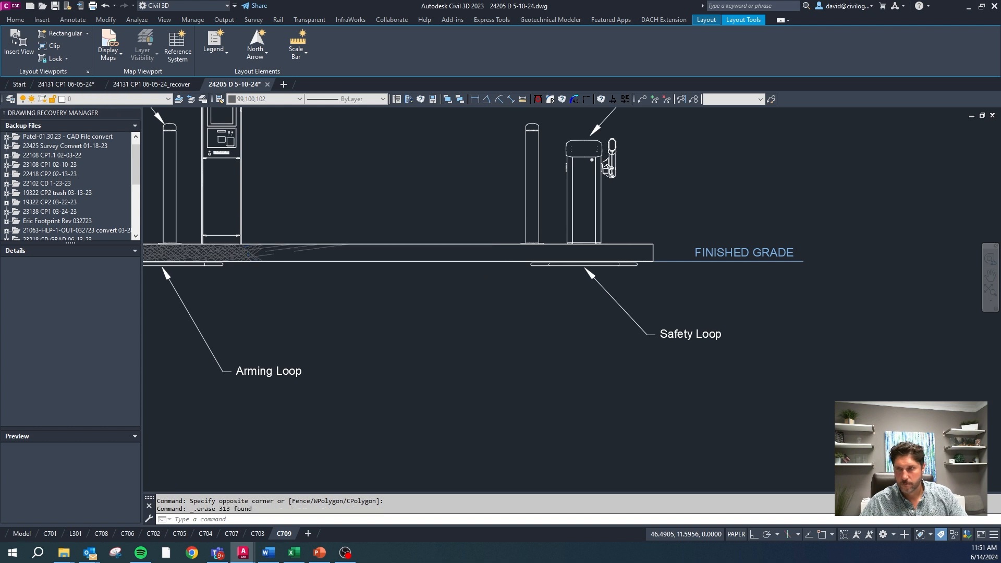
Erase the concrete hatch at the slab's outer end beside the terminal's bollard.
scroll(523, 253, down, 3)
scroll(341, 250, up, 6)
click(246, 232)
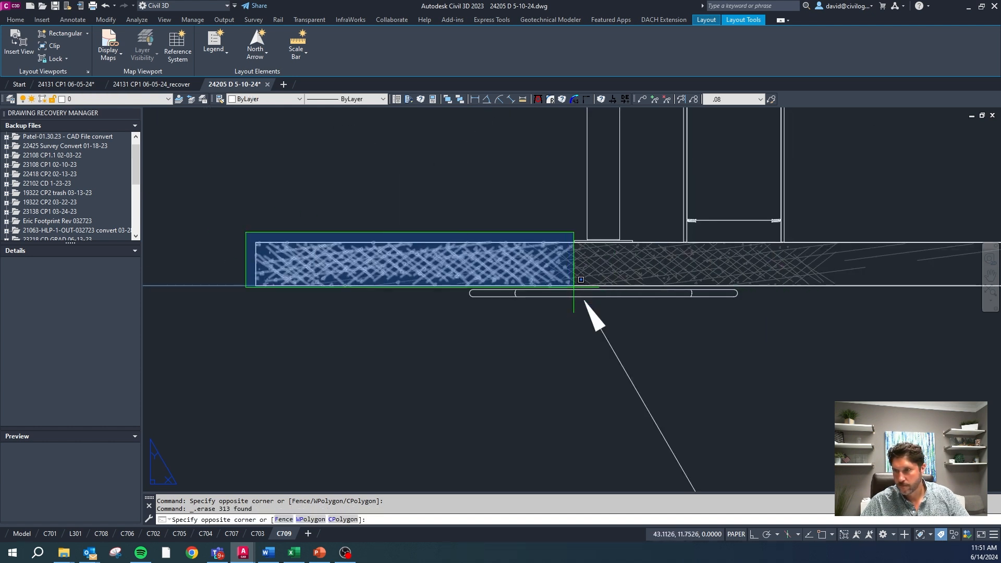
click(574, 286)
key(Delete)
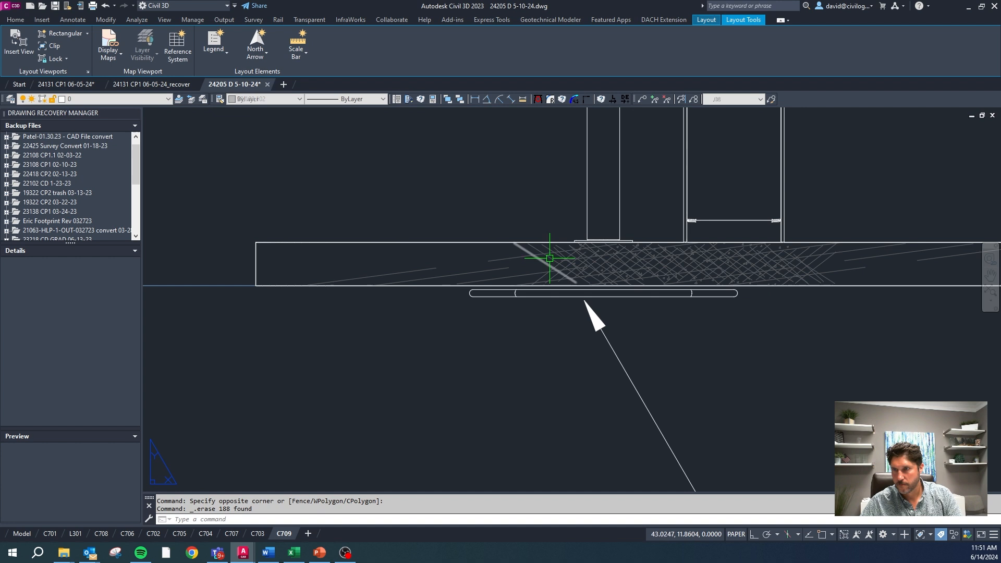
Erase the remaining concrete hatch in the slab beneath the terminal and its bollard.
click(844, 284)
click(507, 245)
key(Delete)
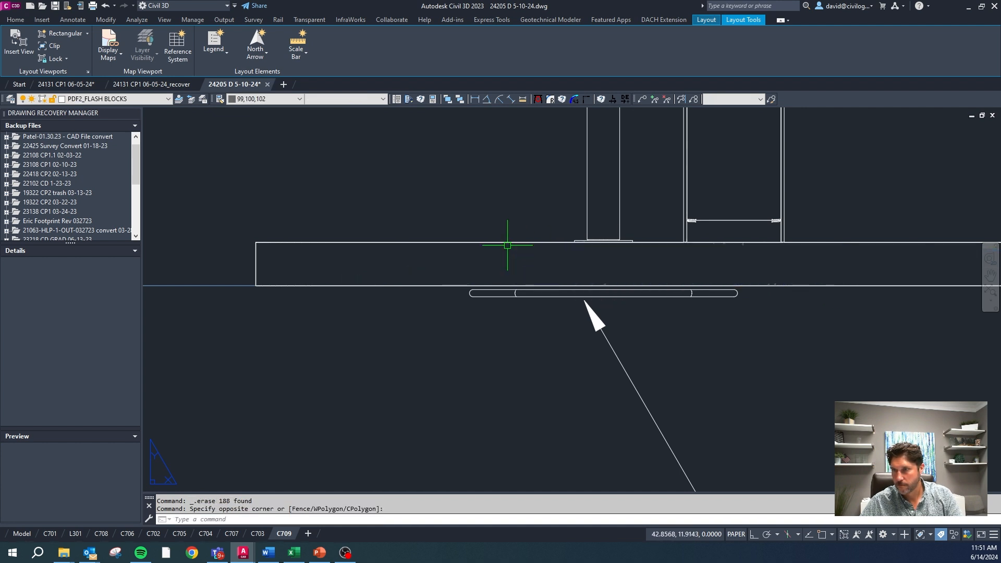
key(Delete)
Erase the stray hatch specks left along the slab's upper and lower edges near the terminal.
click(591, 274)
click(619, 286)
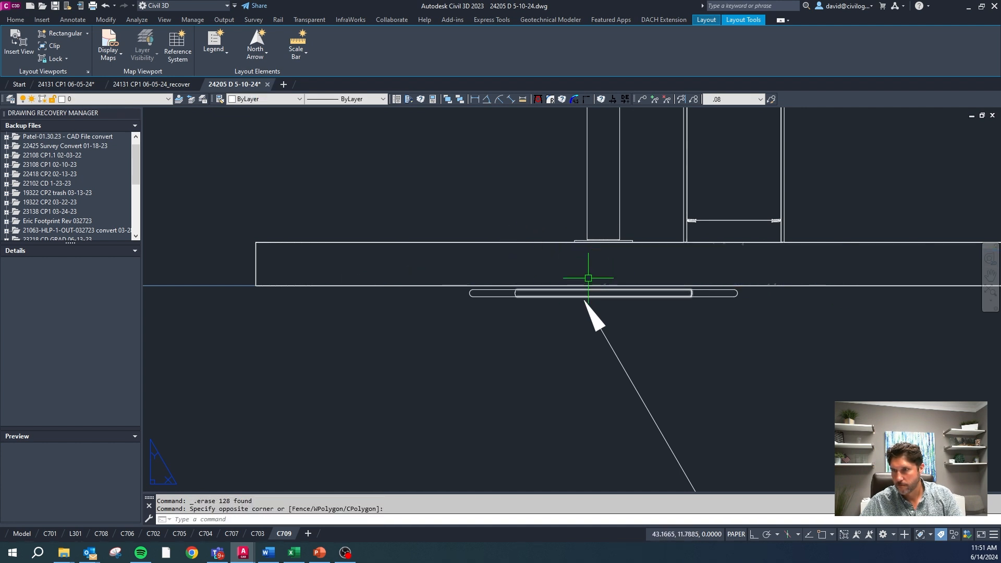
click(588, 277)
click(618, 285)
key(Delete)
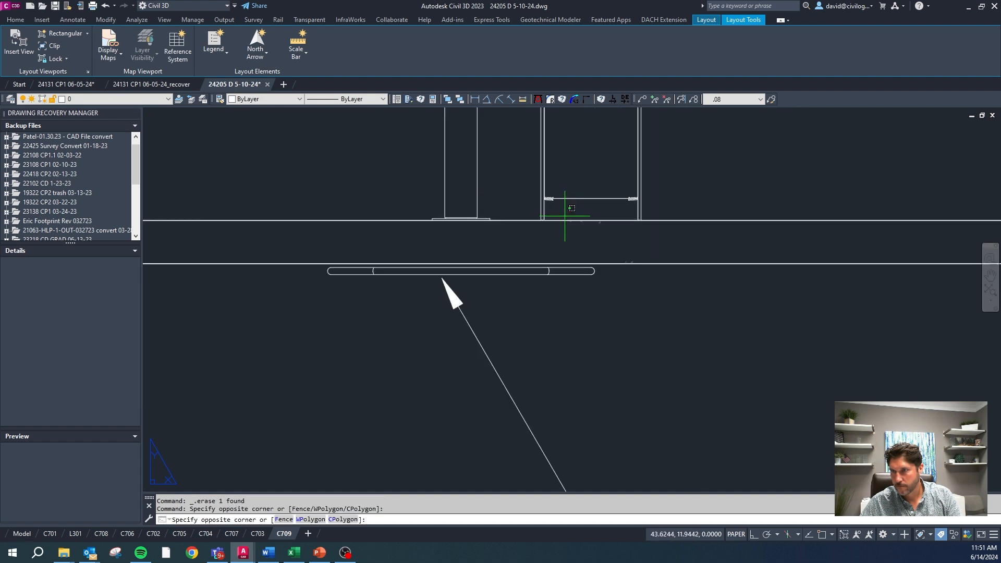
click(565, 215)
click(632, 229)
key(Delete)
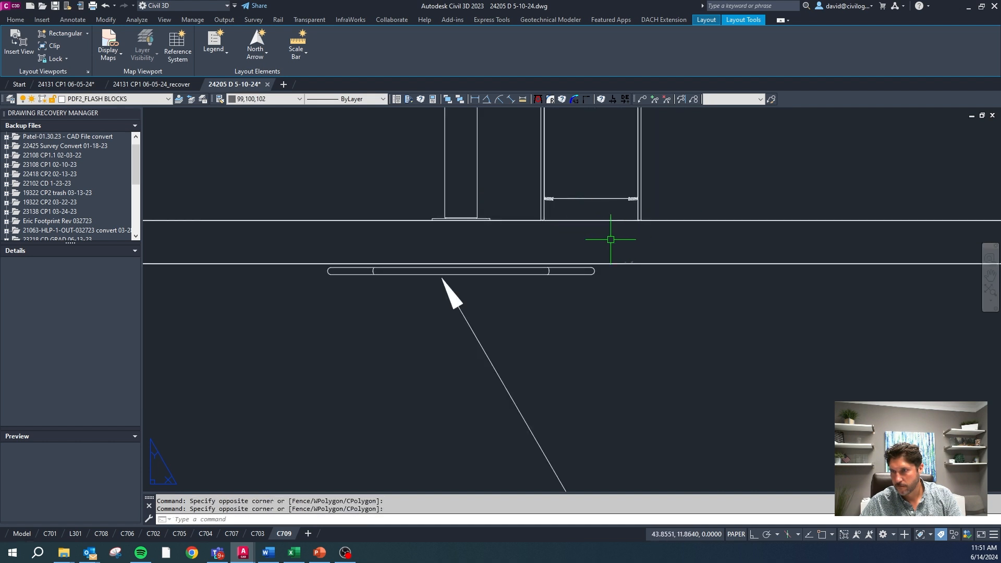
click(593, 254)
key(Escape)
Erase the imported FINISHED GRADE label beside the slab, keeping the grade line.
scroll(412, 263, down, 3)
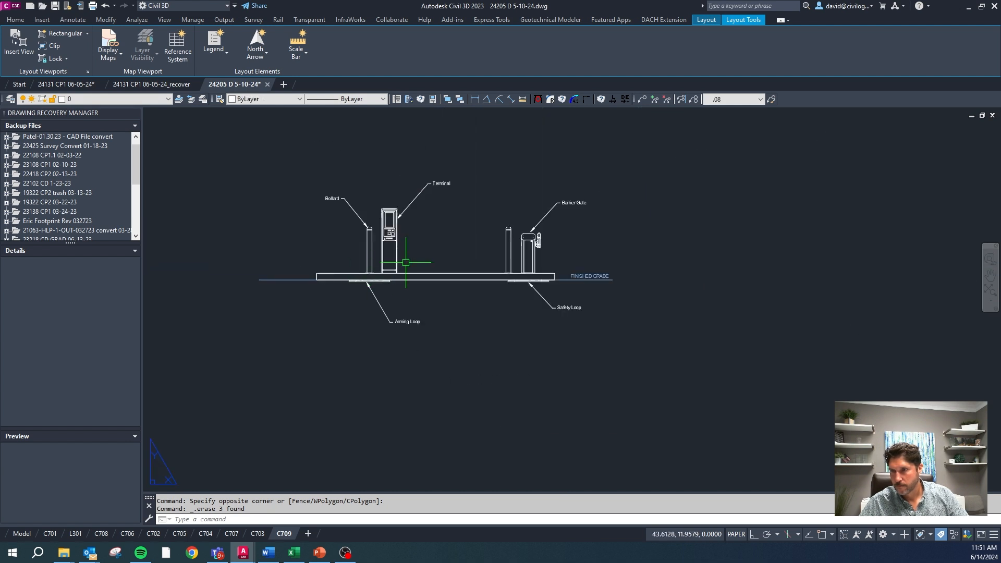
scroll(527, 233, up, 5)
key(Escape)
scroll(617, 235, down, 4)
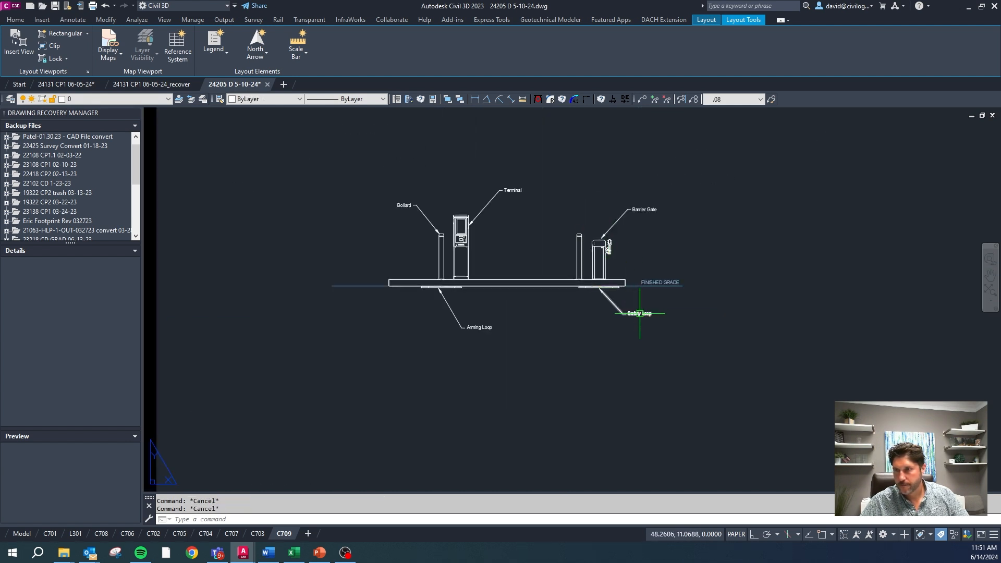
key(Escape)
scroll(647, 298, up, 2)
click(717, 283)
click(653, 257)
key(Escape)
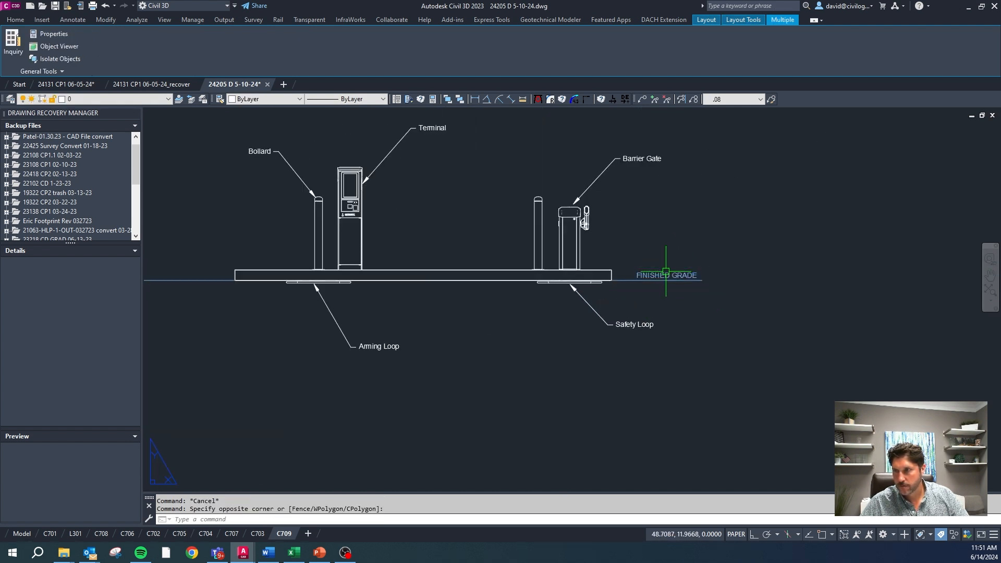
scroll(666, 275, up, 2)
click(659, 280)
key(Delete)
click(662, 284)
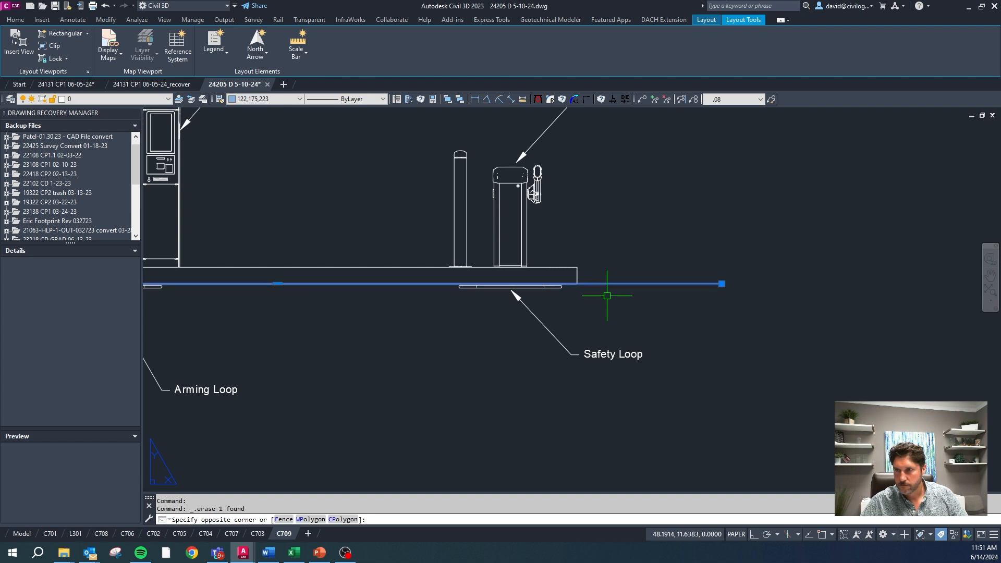
scroll(678, 261, down, 2)
click(695, 255)
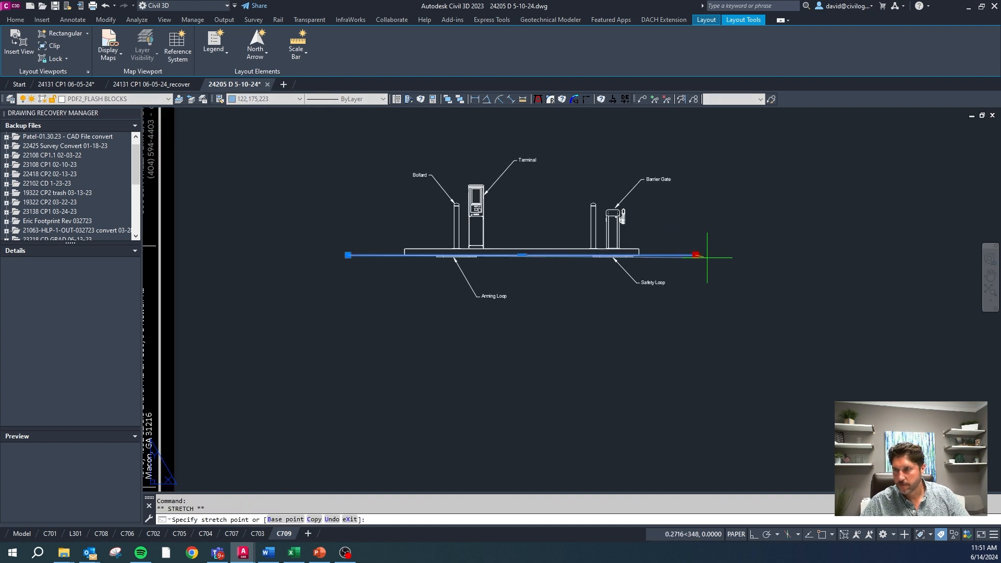
key(Escape)
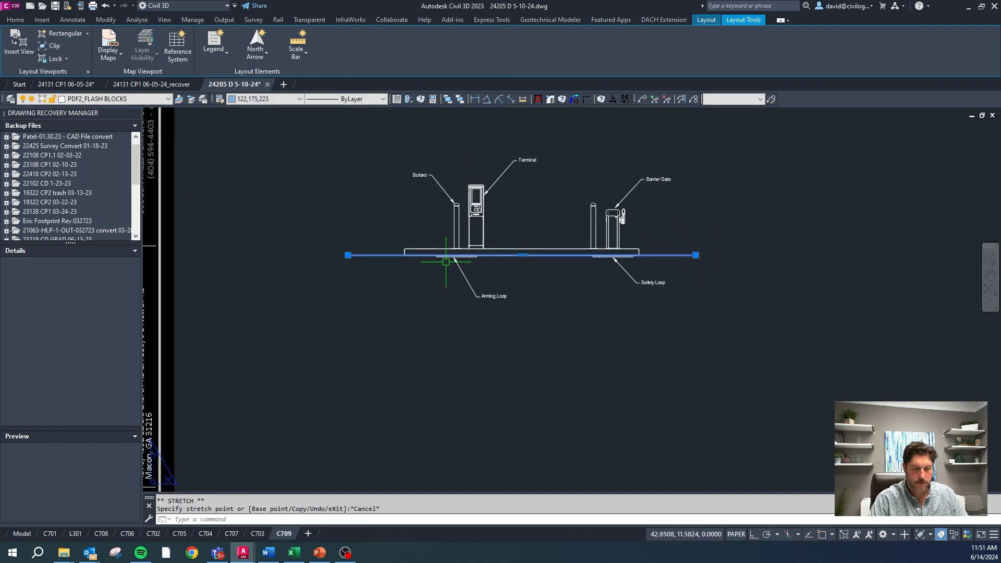
key(Escape)
Move the entire barrier gate elevation, including its labels and grade line, to layer 0.
click(780, 320)
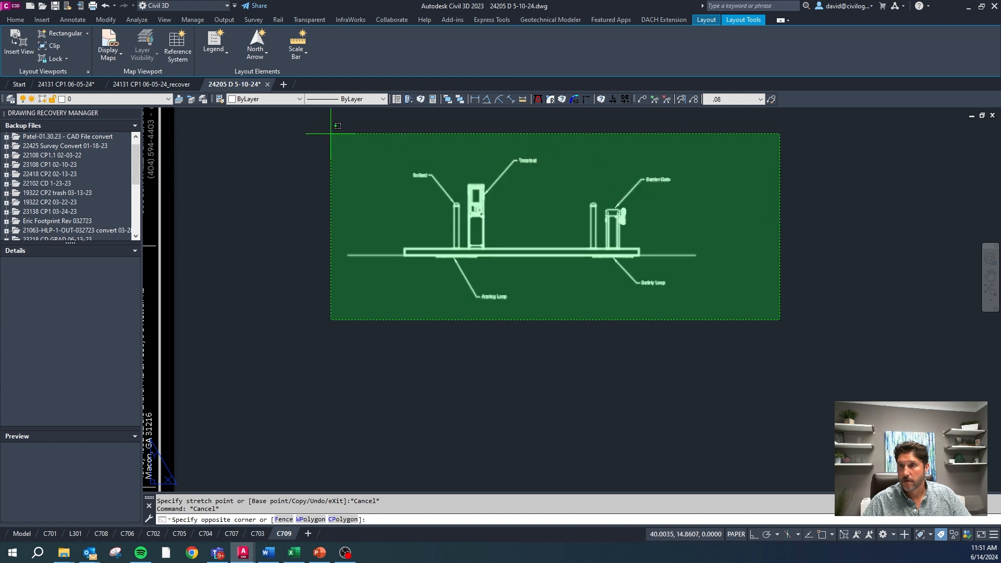
click(333, 131)
click(157, 99)
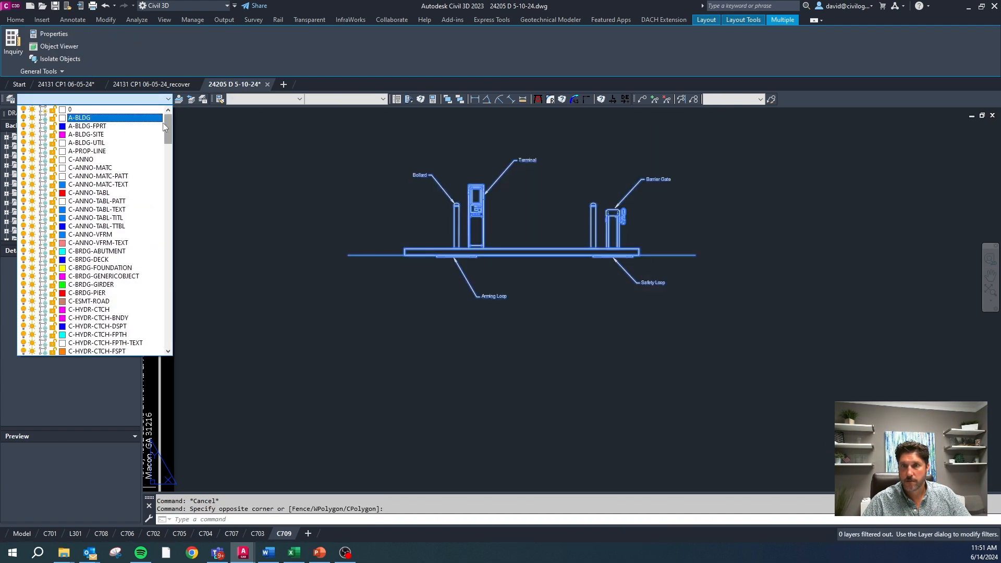
key(Escape)
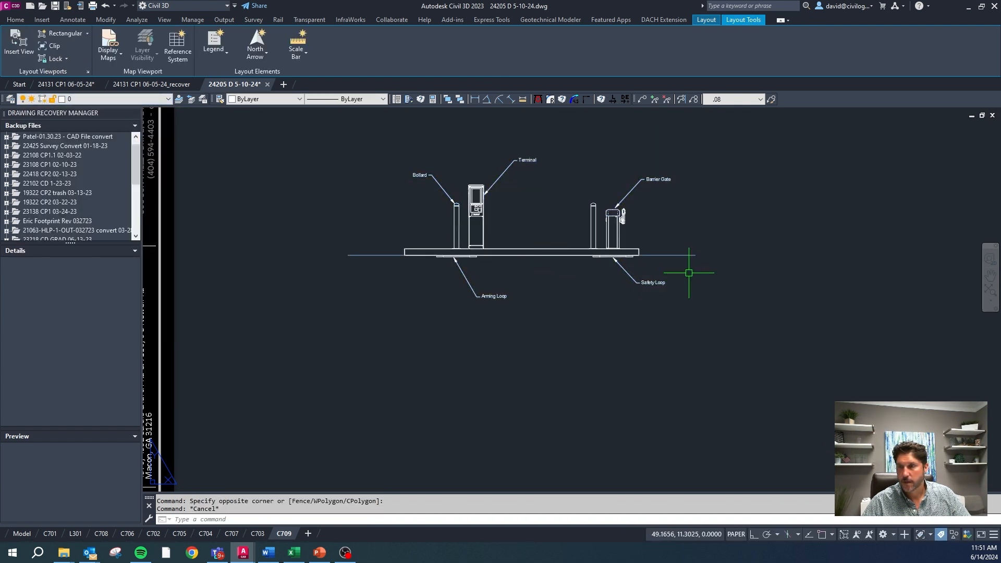
Select the entire barrier gate elevation with its labels and grade line and reassign its color property.
click(673, 254)
click(713, 344)
click(267, 145)
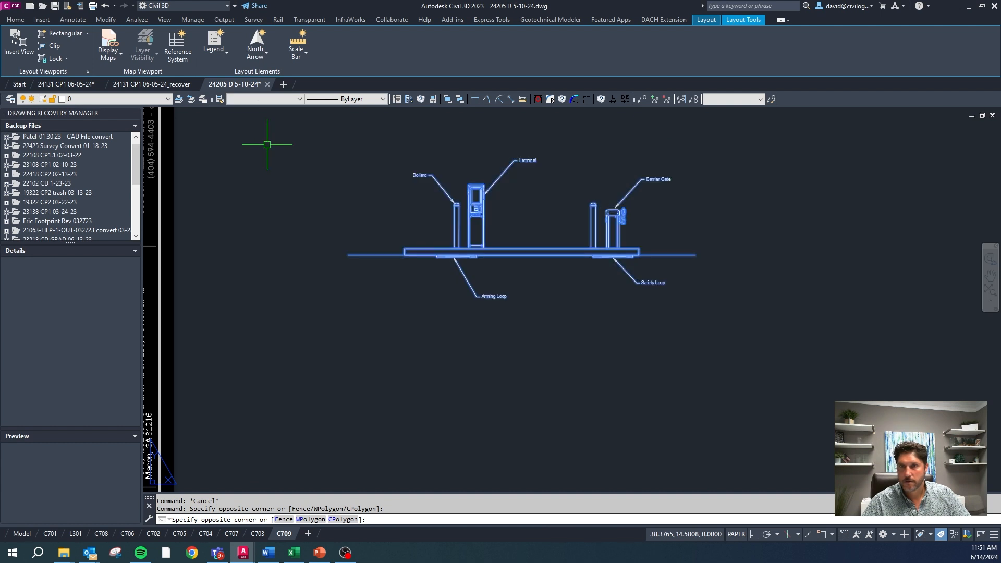
click(263, 100)
click(263, 117)
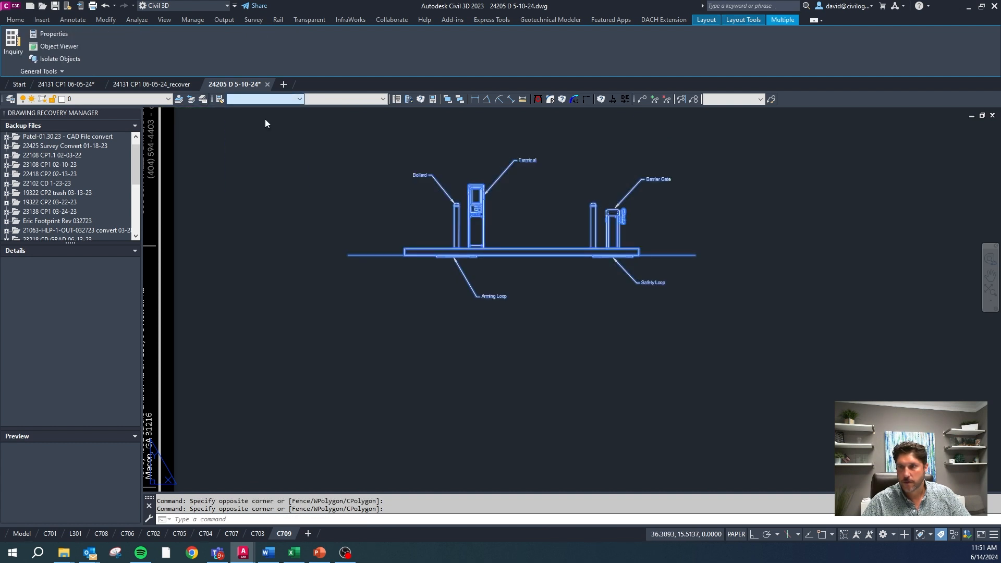
Set the color of the Bollard, Terminal, Barrier Gate, Arming Loop and Safety Loop multileaders to Green.
key(Escape)
click(652, 180)
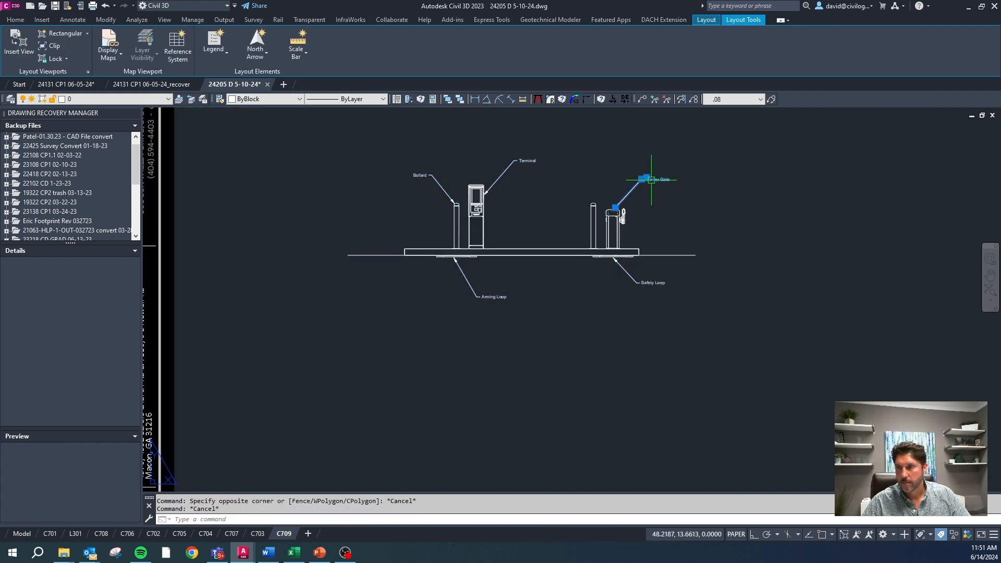
click(517, 160)
click(683, 322)
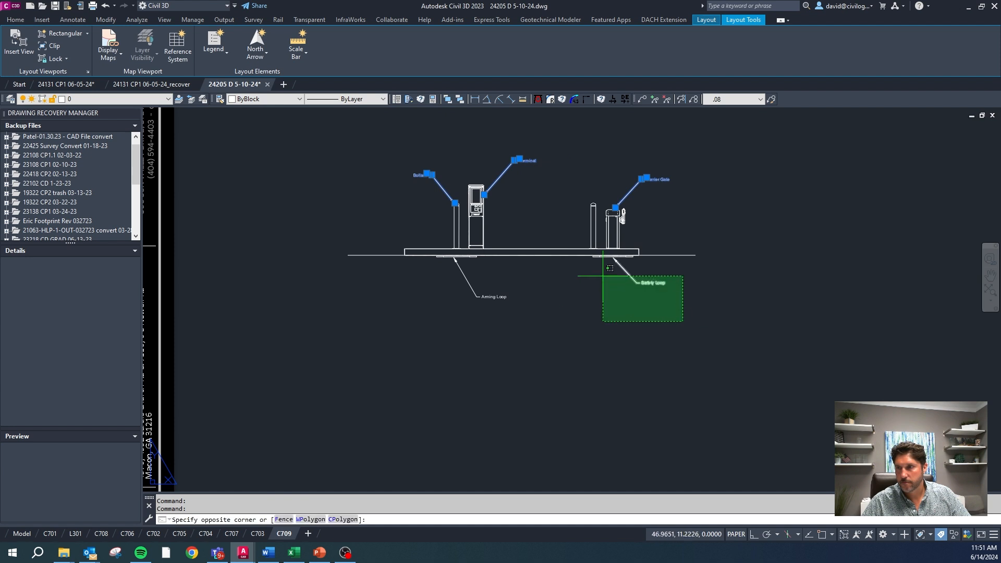
click(598, 278)
click(537, 285)
click(465, 302)
click(280, 101)
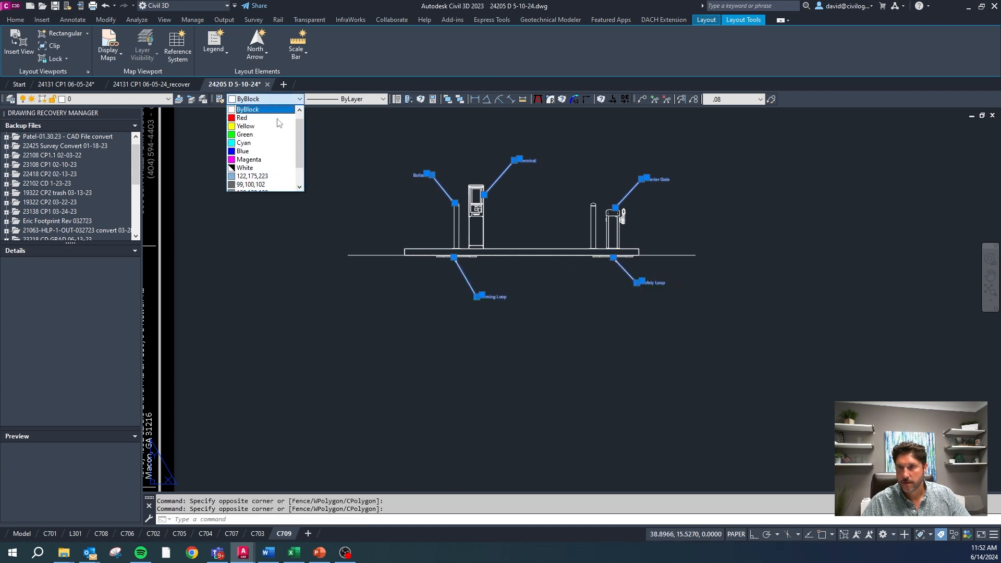
click(248, 145)
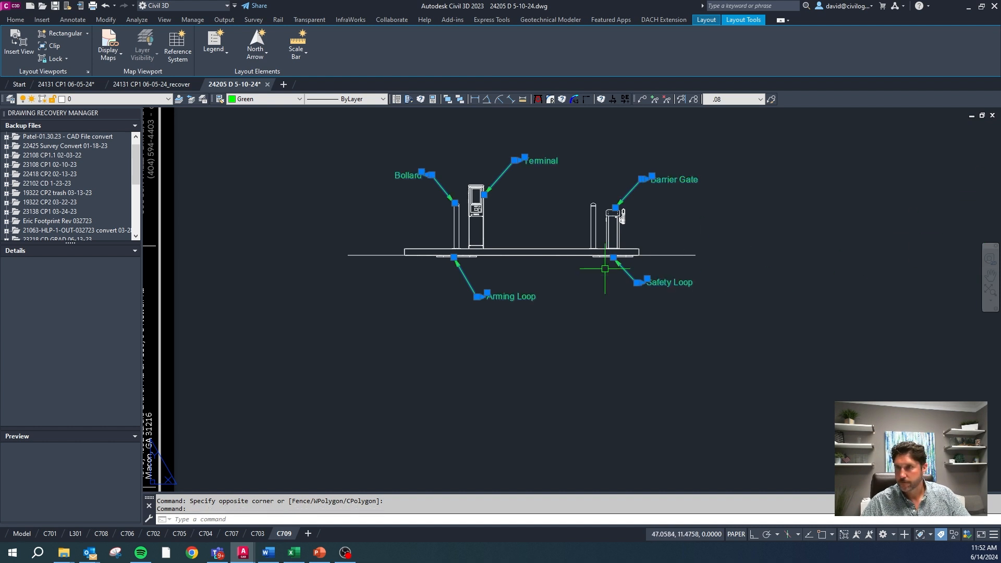
key(Escape)
Examine the barrier gate elevation's linework and callouts up close, and its size relative to the sheet's title block.
scroll(527, 178, up, 1)
scroll(453, 265, down, 1)
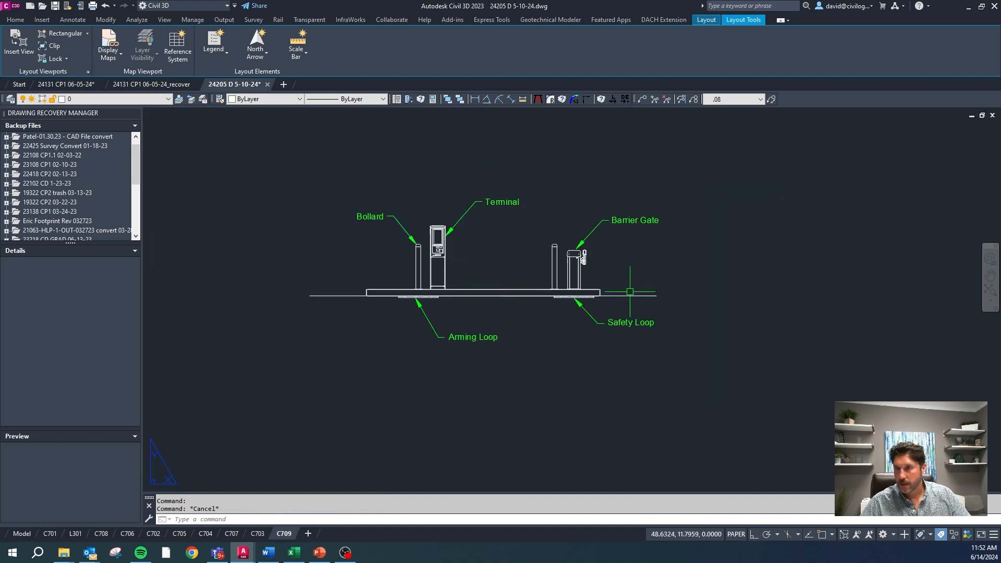
scroll(543, 260, up, 4)
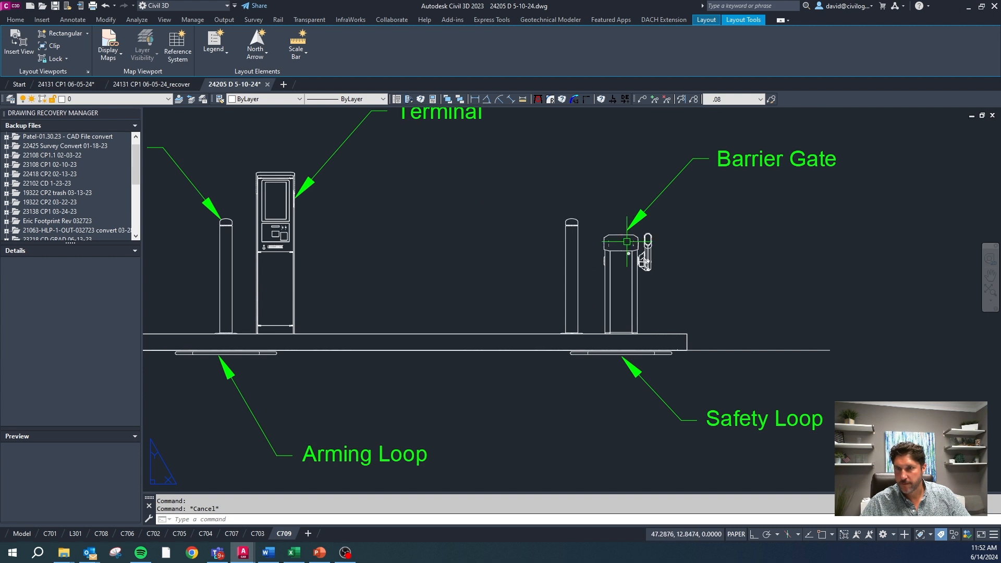
scroll(592, 306, down, 2)
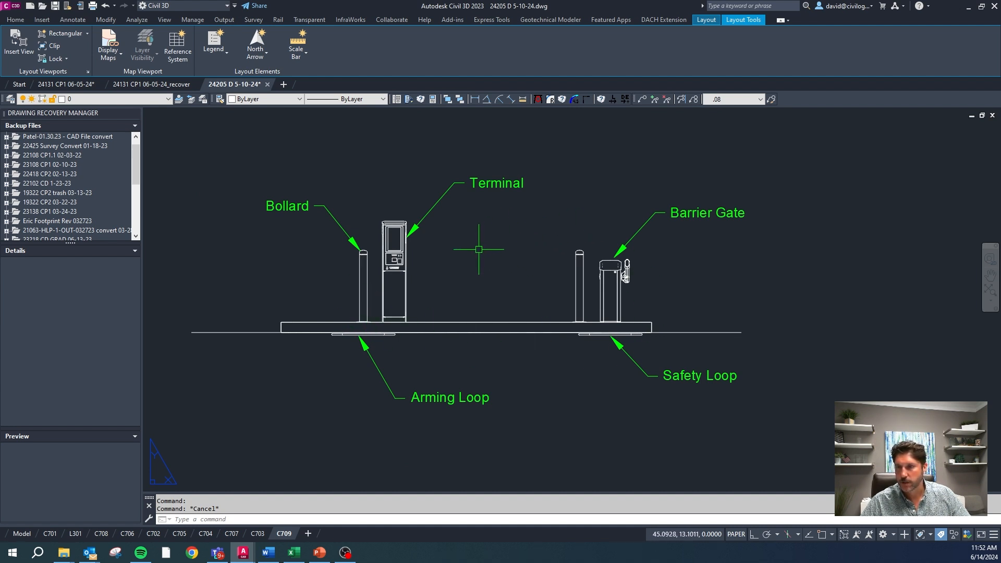
scroll(531, 265, down, 1)
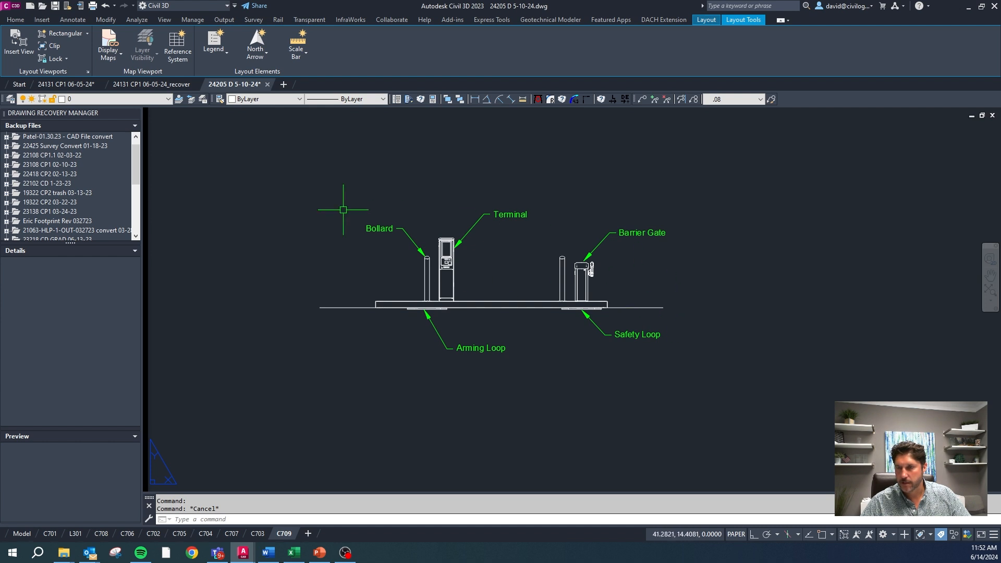
scroll(610, 268, up, 2)
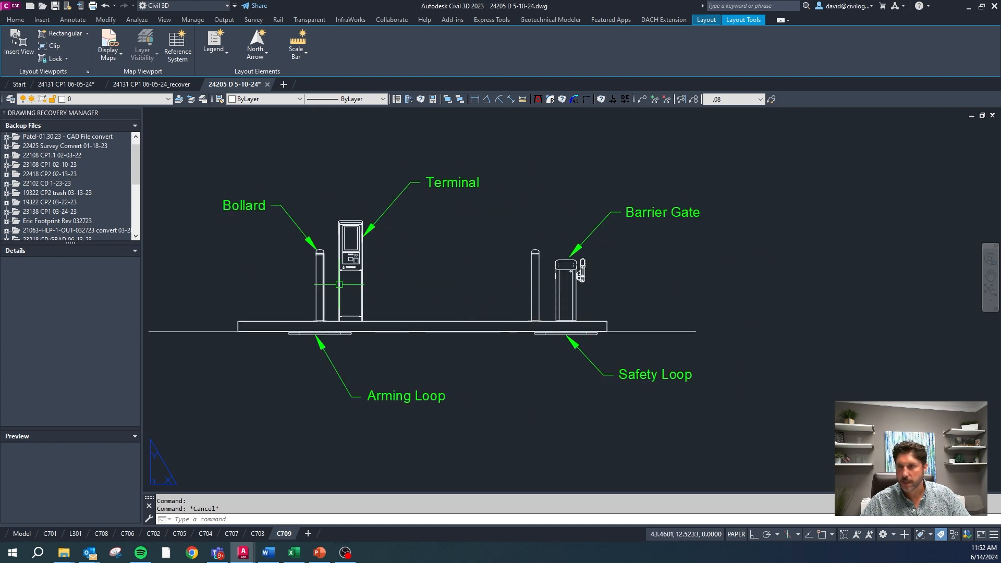
scroll(574, 240, down, 4)
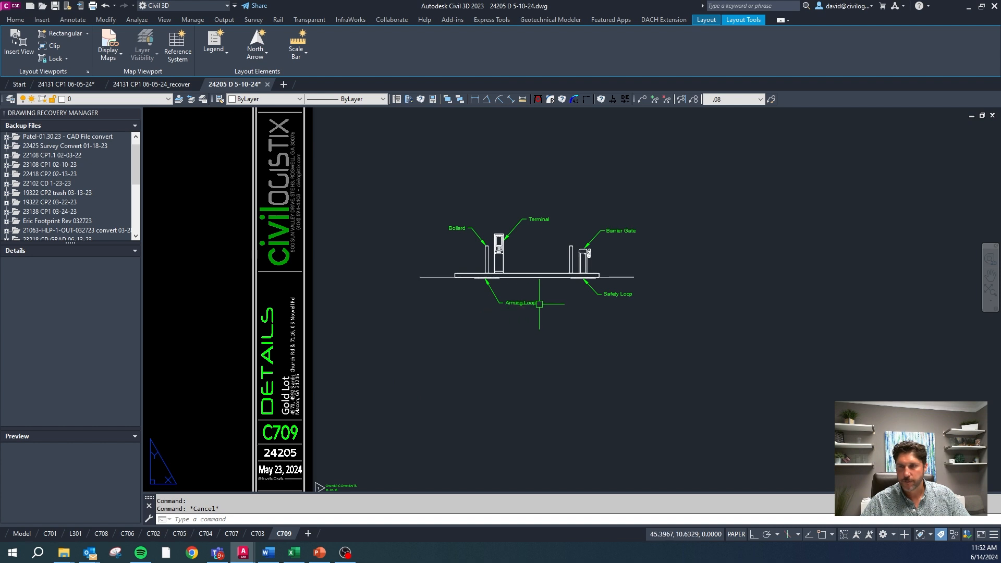